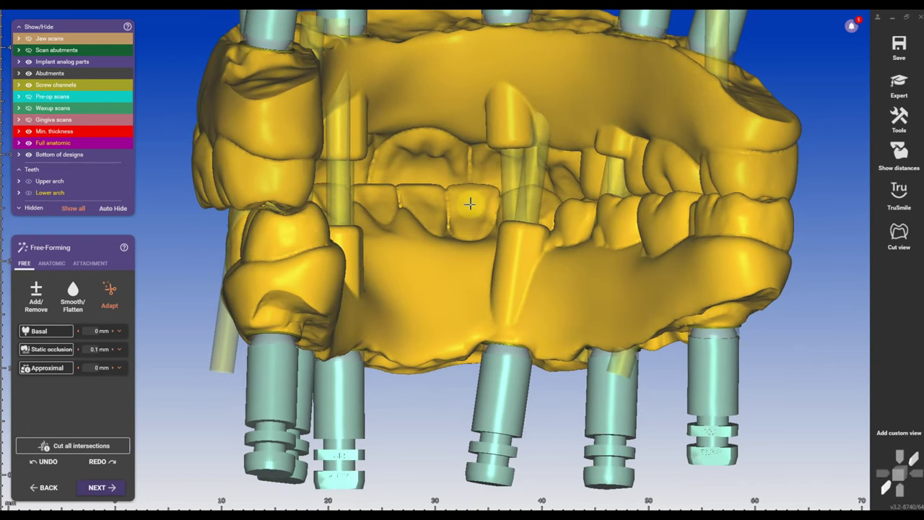
# Tilt the bridges to a lower front view and adjust the cut plane through the implant cylinder
pyautogui.moveTo(469, 204); pyautogui.dragTo(473, 230, button='right')
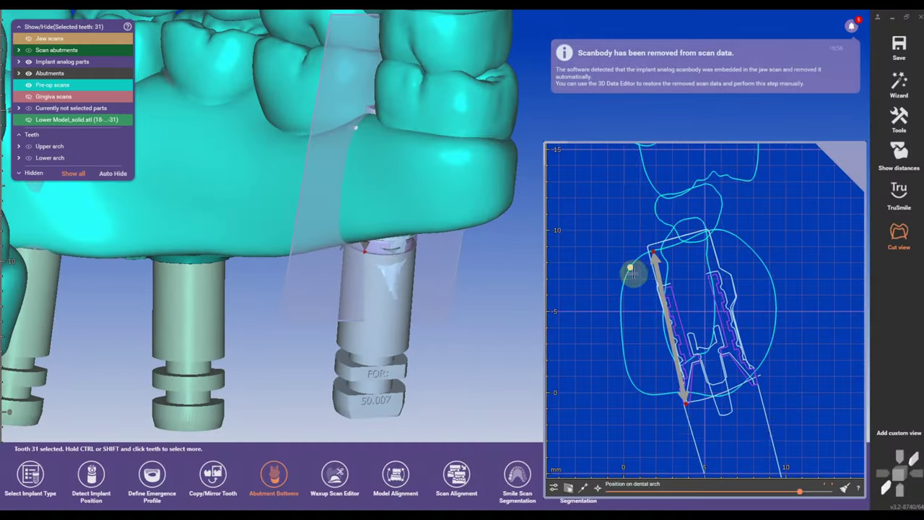
pyautogui.moveTo(670, 282); pyautogui.dragTo(724, 294)
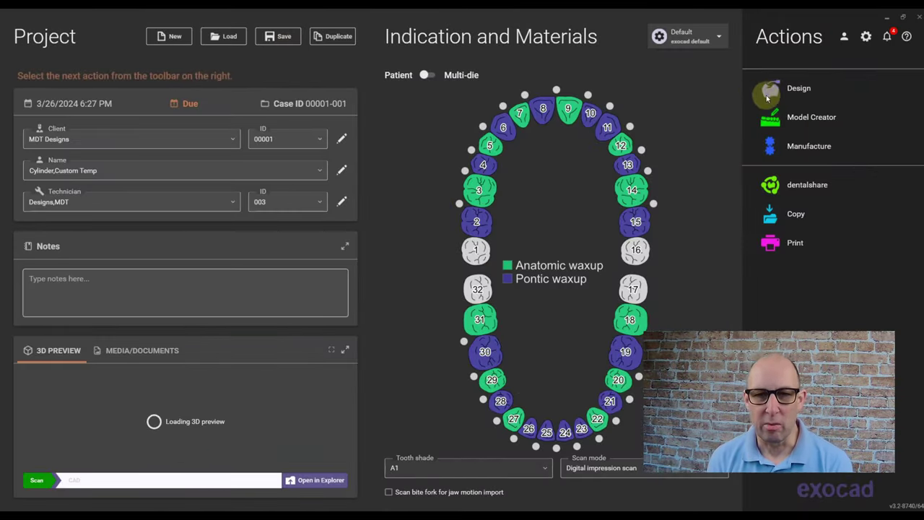
# Open the case for design and select the MDT Custom Temp Cylinder implant library
pyautogui.click(801, 91)
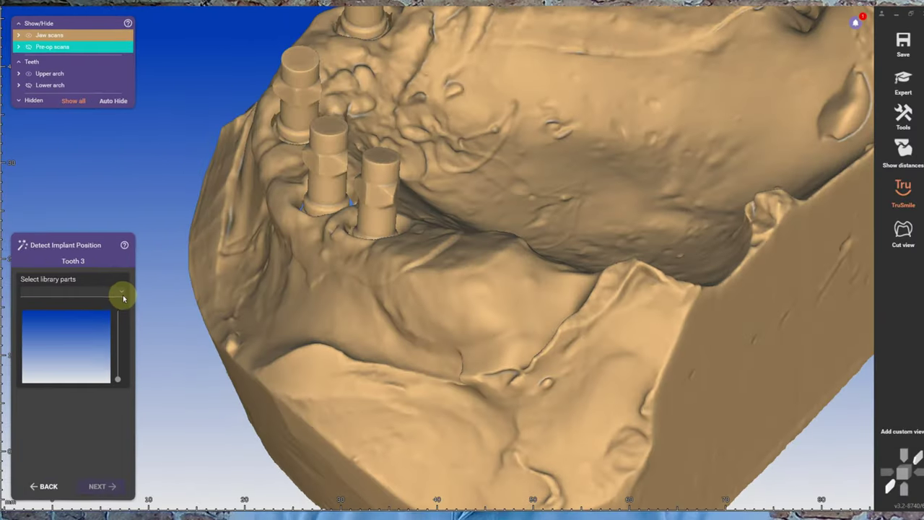
pyautogui.click(123, 295)
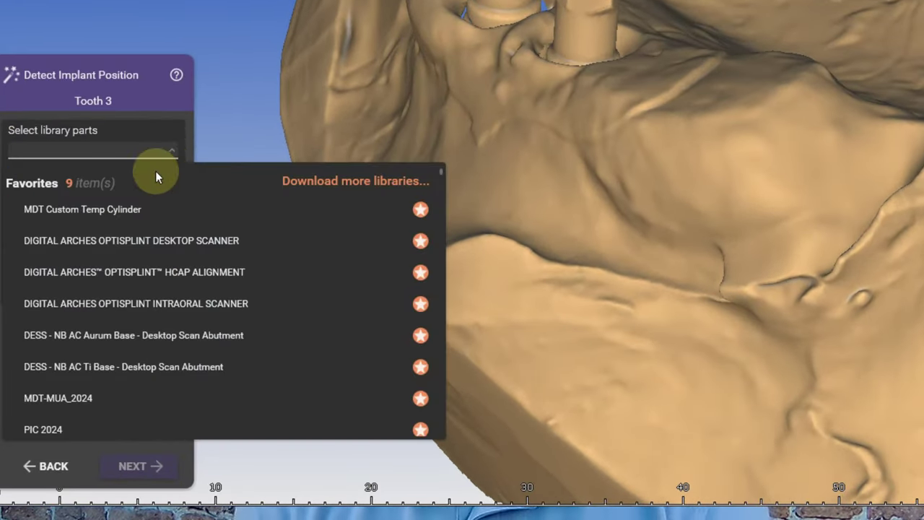
pyautogui.click(98, 209)
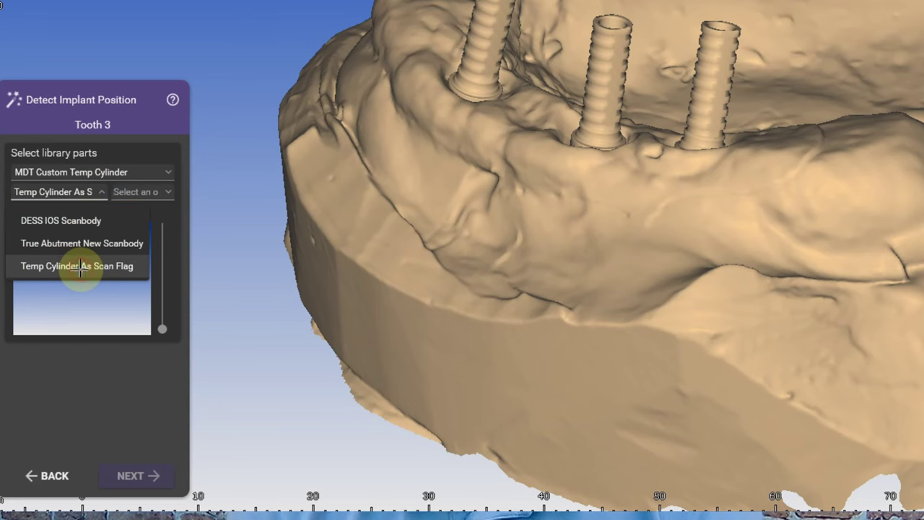
# Choose Temp Cylinder As Scan Flag at 9 mm height and align it on the scan flag
pyautogui.click(80, 266)
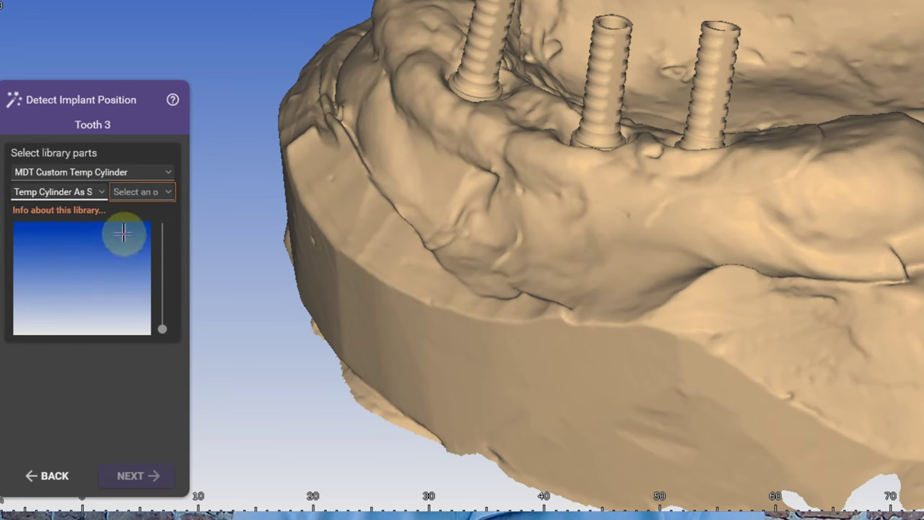
pyautogui.click(165, 192)
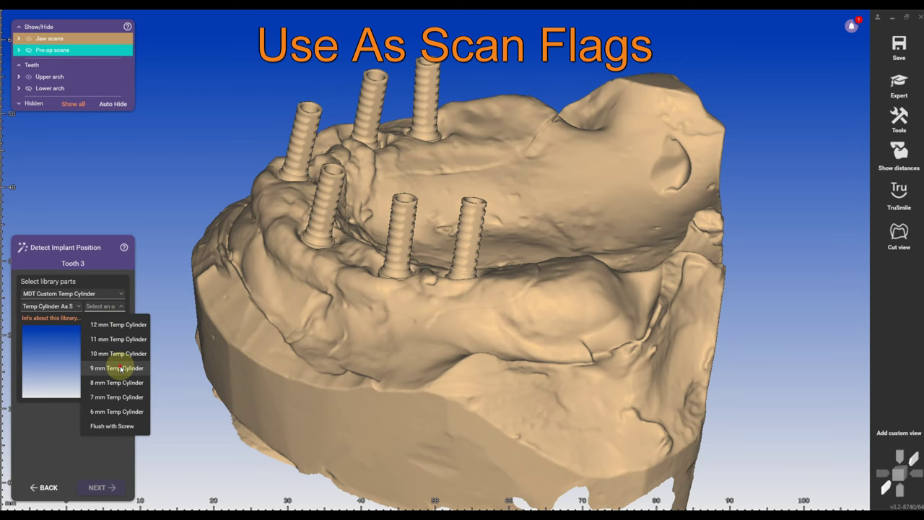
pyautogui.click(120, 368)
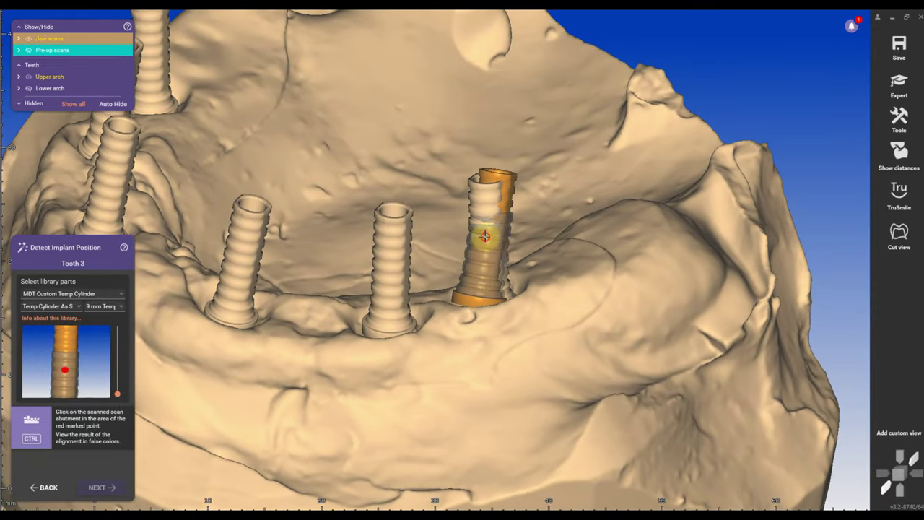
pyautogui.click(485, 236)
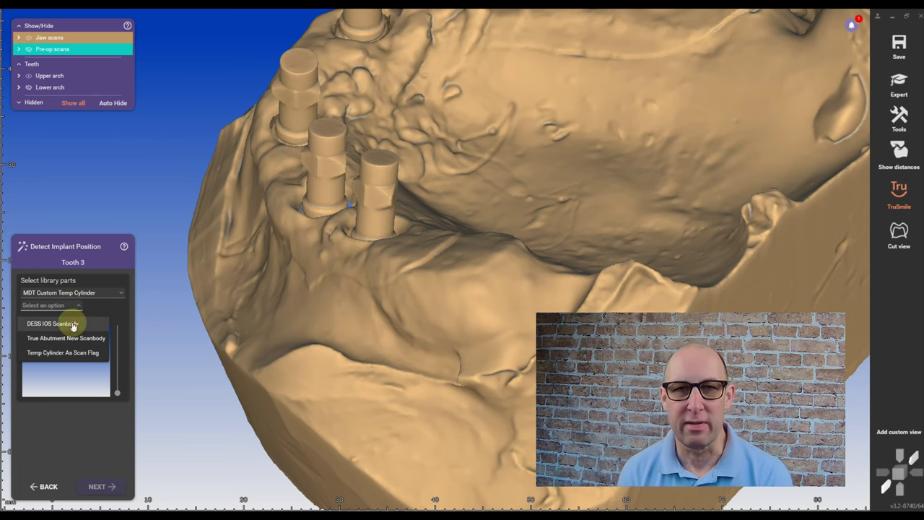
# Choose the DESS IOS Scanbody option with a 12 mm Temp Cylinder height
pyautogui.click(70, 324)
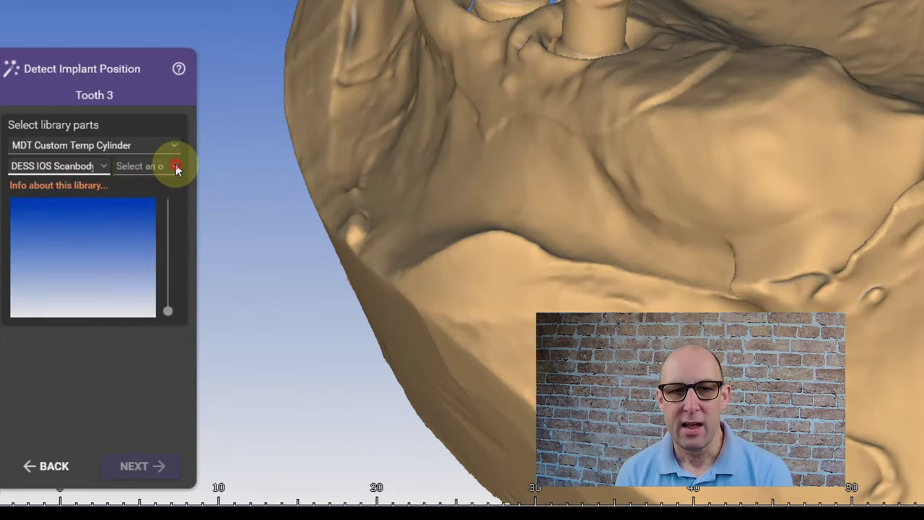
pyautogui.click(122, 303)
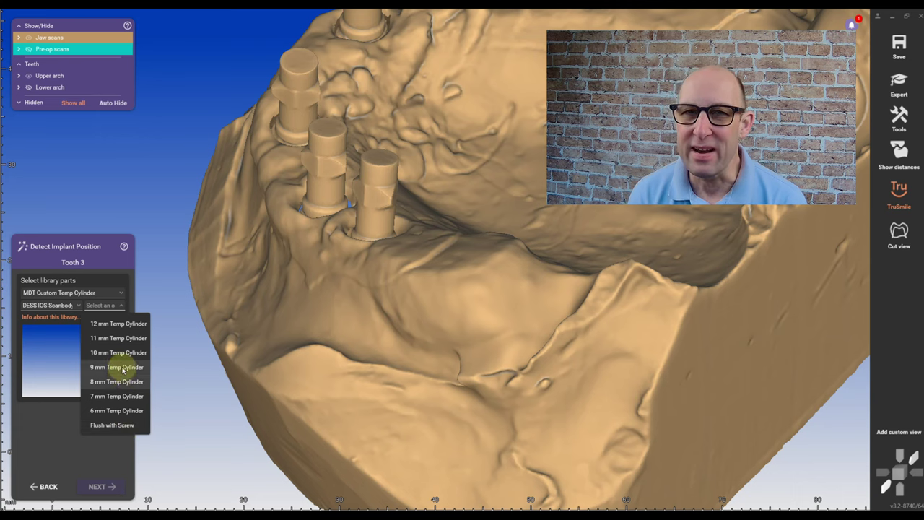
pyautogui.click(120, 325)
# Rotate the jaw and align the 12 mm cylinder on tooth 3's scan abutment
pyautogui.scroll(5, 400, 239)
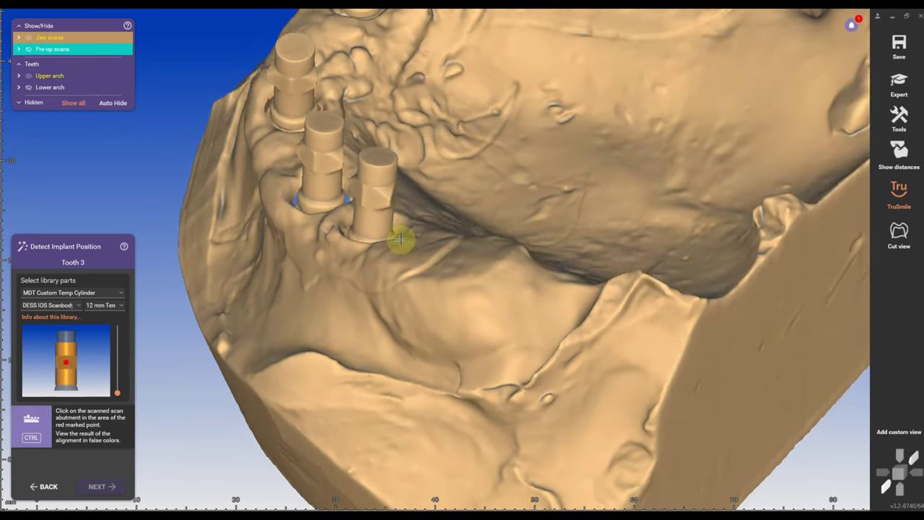
pyautogui.scroll(-3, 401, 239)
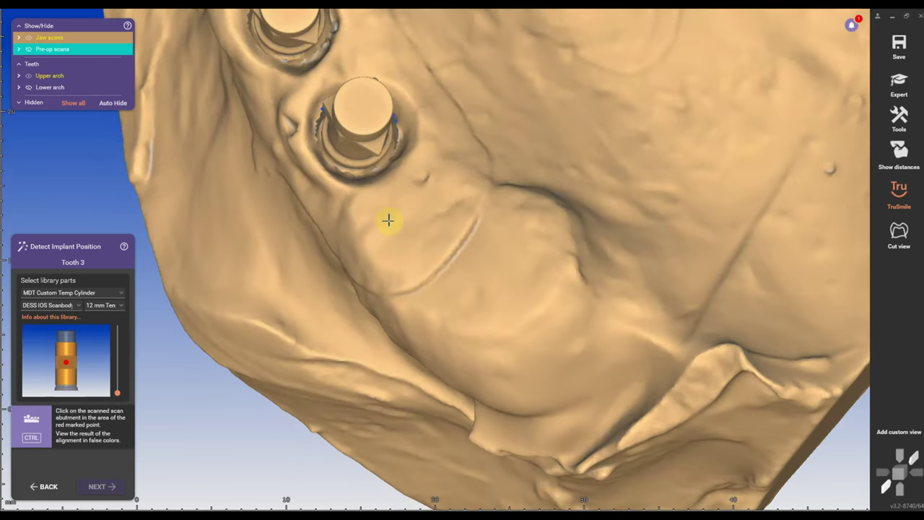
pyautogui.scroll(2, 386, 218)
pyautogui.moveTo(386, 218); pyautogui.dragTo(382, 171, button='right')
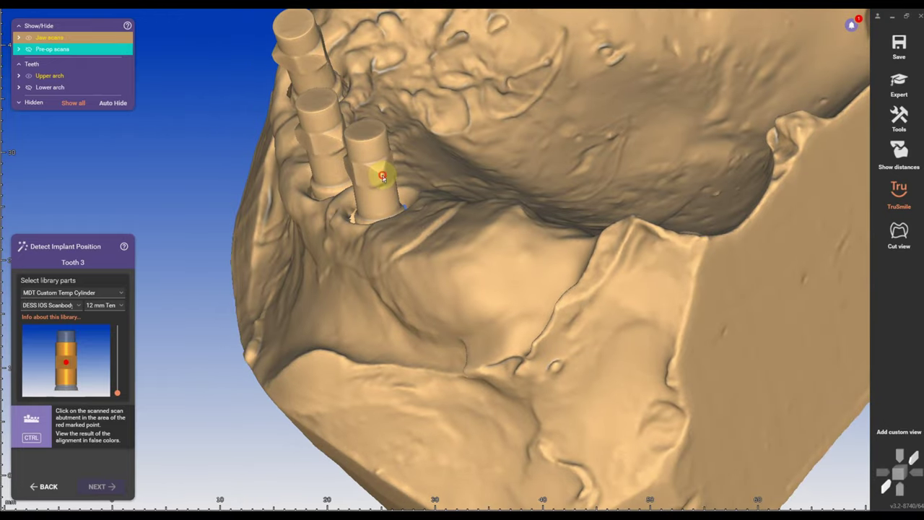
pyautogui.click(382, 174)
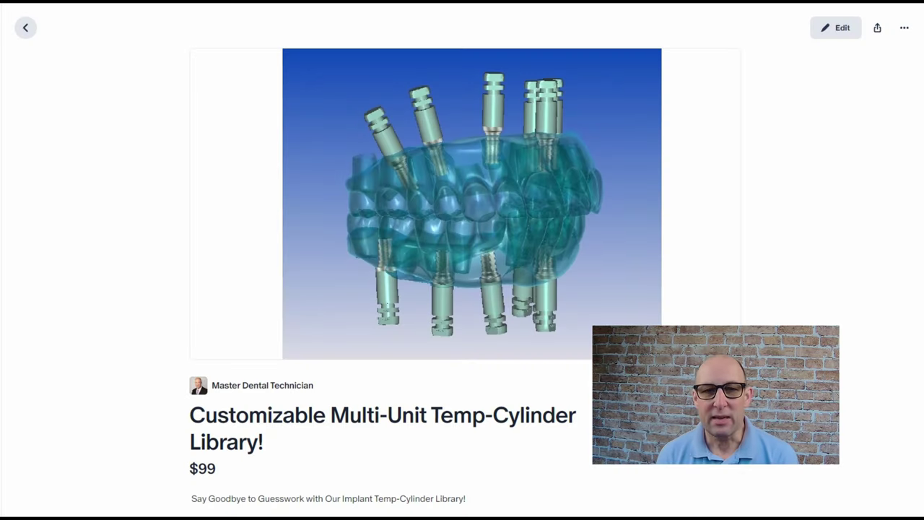
pyautogui.scroll(-5, 462, 260)
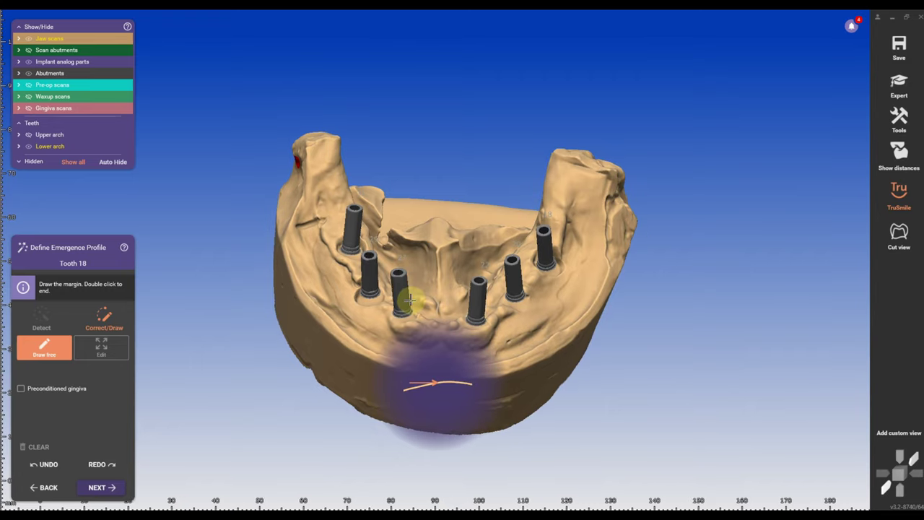
# Accept tooth 18's emergence profile and advance to the Tooth Placement step
pyautogui.moveTo(409, 354); pyautogui.dragTo(516, 289, button='right')
pyautogui.scroll(5, 569, 300)
pyautogui.scroll(6, 569, 300)
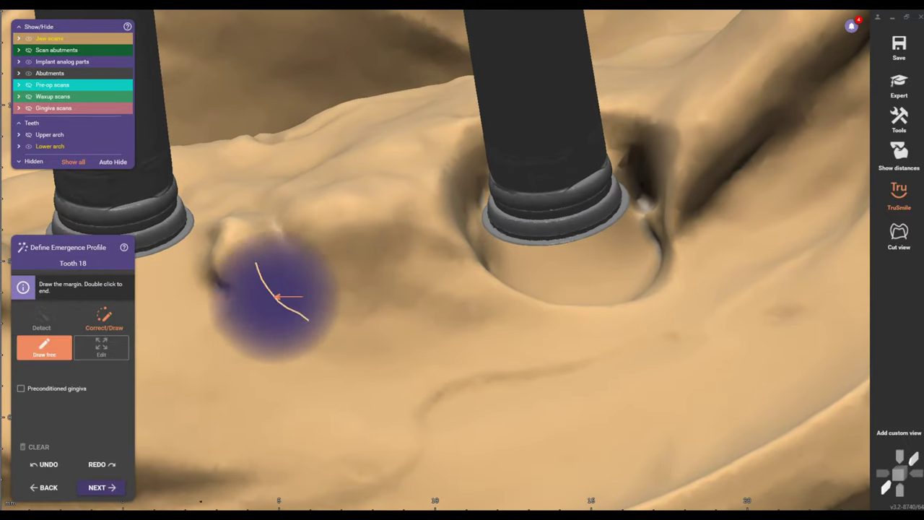
pyautogui.click(115, 488)
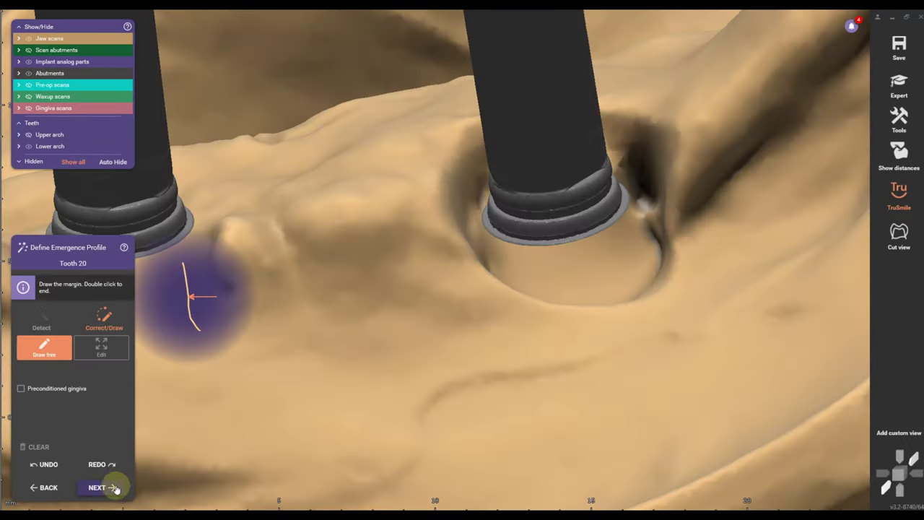
pyautogui.click(117, 486)
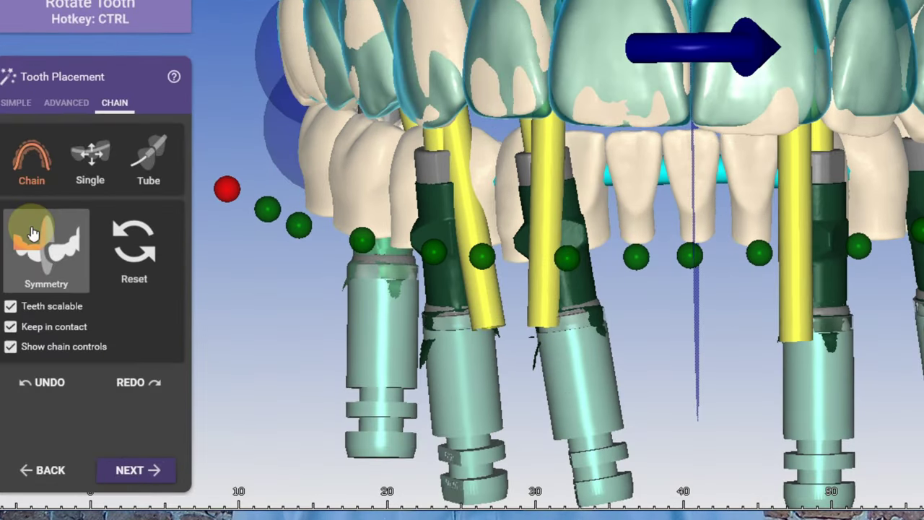
# Enable symmetric tooth placement and advance past abutment bottoms and free-forming to pre-op adaptation
pyautogui.click(32, 232)
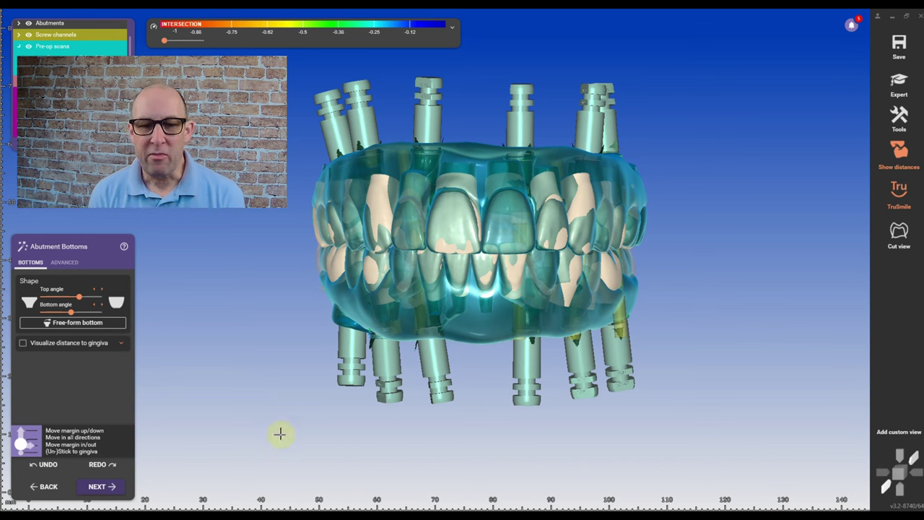
pyautogui.click(101, 486)
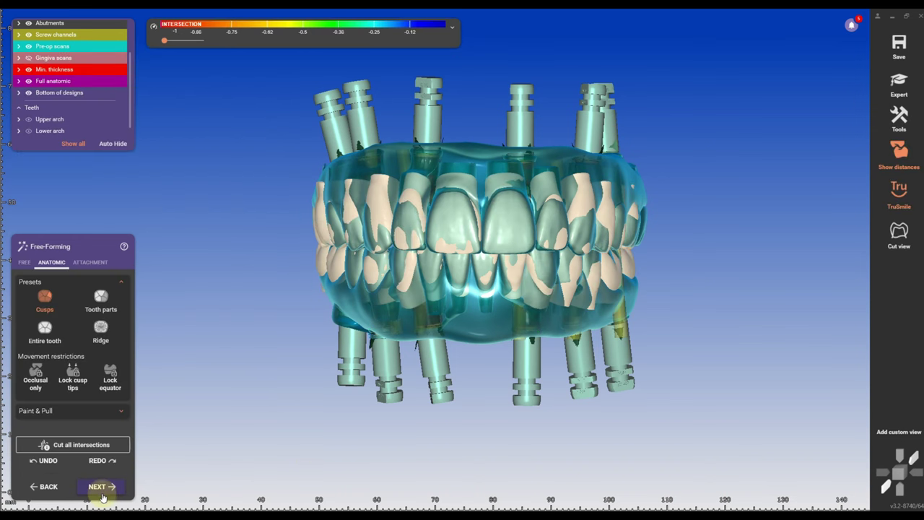
pyautogui.click(101, 487)
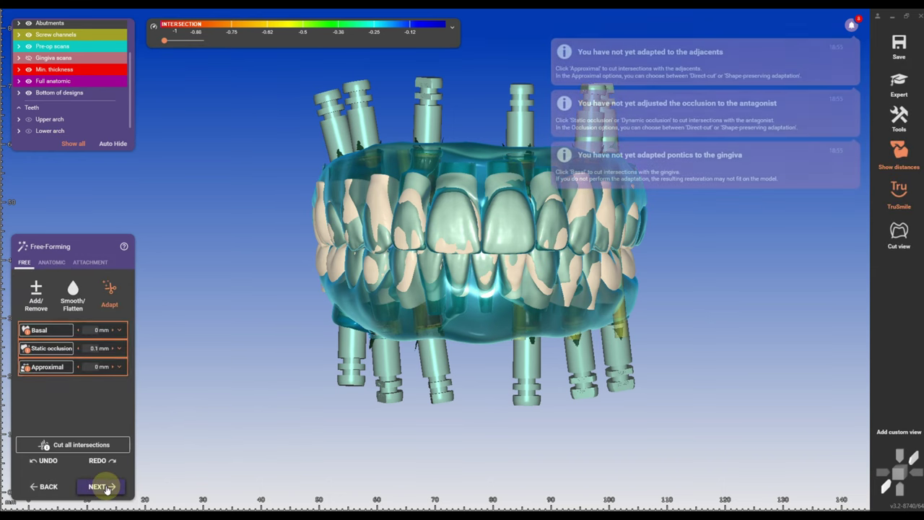
pyautogui.click(105, 487)
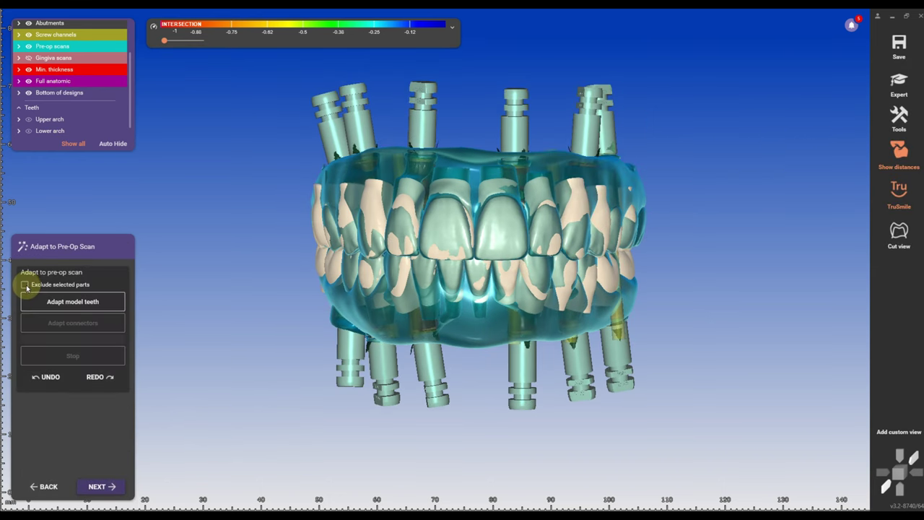
# Turn on Exclude selected parts and mark the pre-op scan teeth by click
pyautogui.click(25, 285)
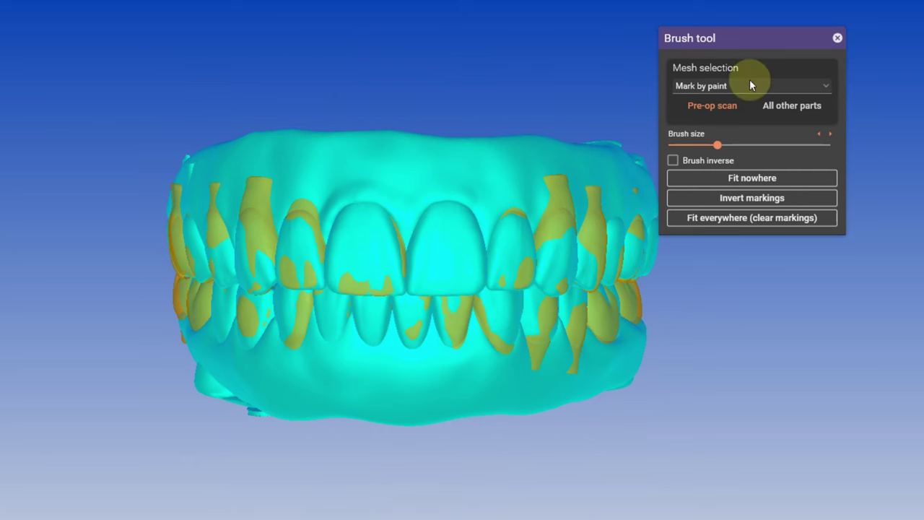
pyautogui.moveTo(767, 45)
pyautogui.mouseDown()
pyautogui.moveTo(818, 45)
pyautogui.moveTo(836, 65)
pyautogui.mouseUp()
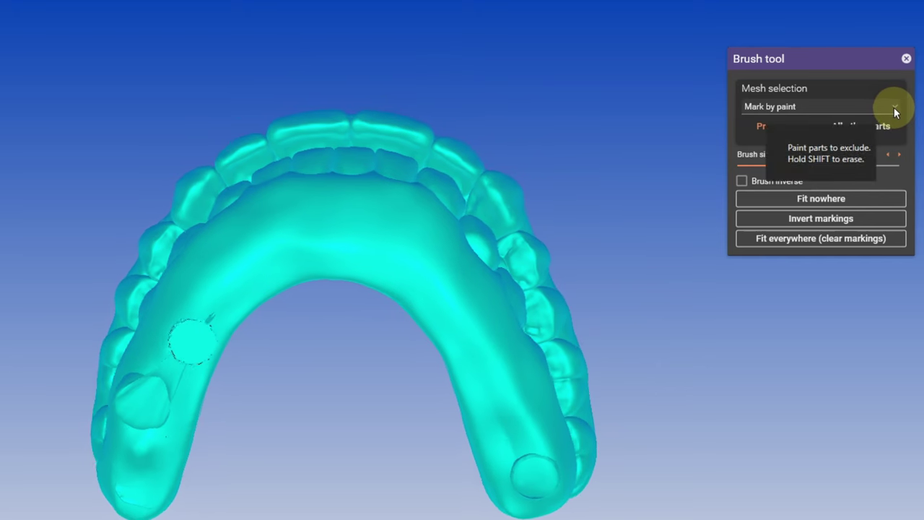
pyautogui.click(894, 108)
pyautogui.click(805, 156)
pyautogui.click(170, 471)
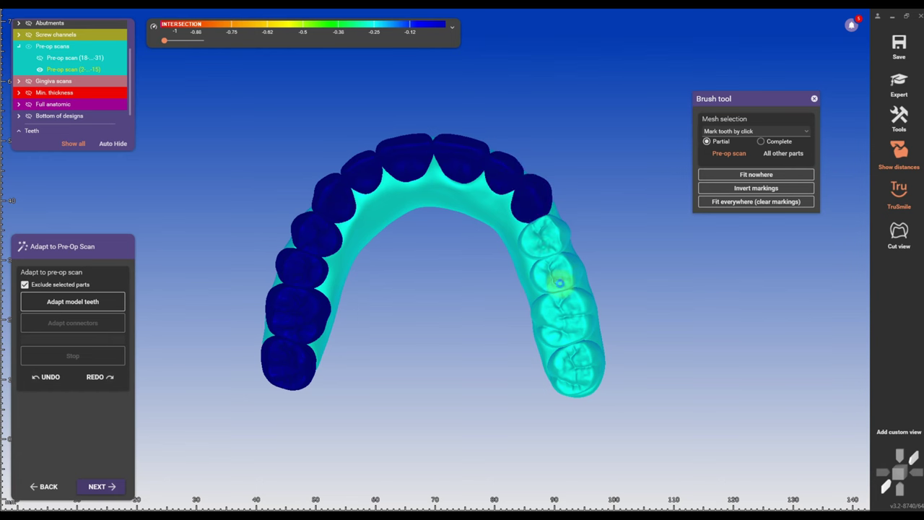
pyautogui.click(579, 373)
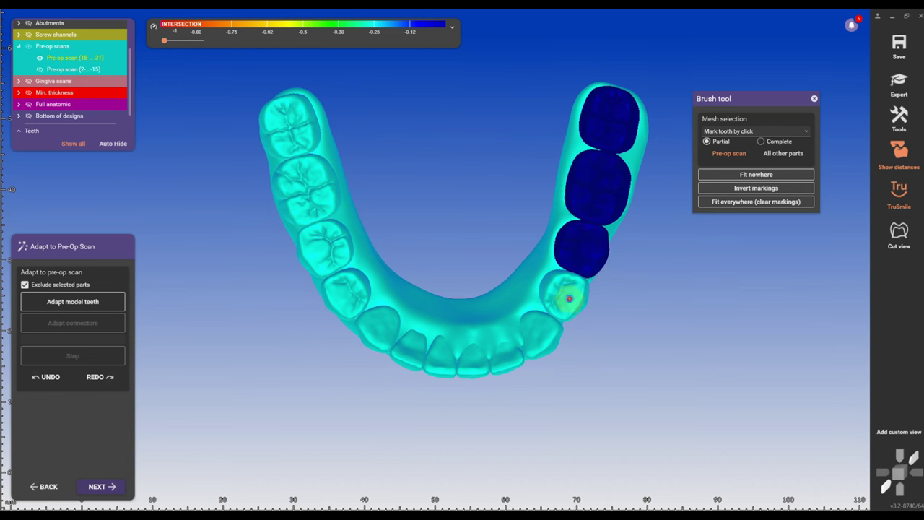
pyautogui.moveTo(344, 297); pyautogui.dragTo(290, 123)
# Invert markings to the gingiva, adapt the model teeth, and hide both pre-op scans
pyautogui.click(76, 140)
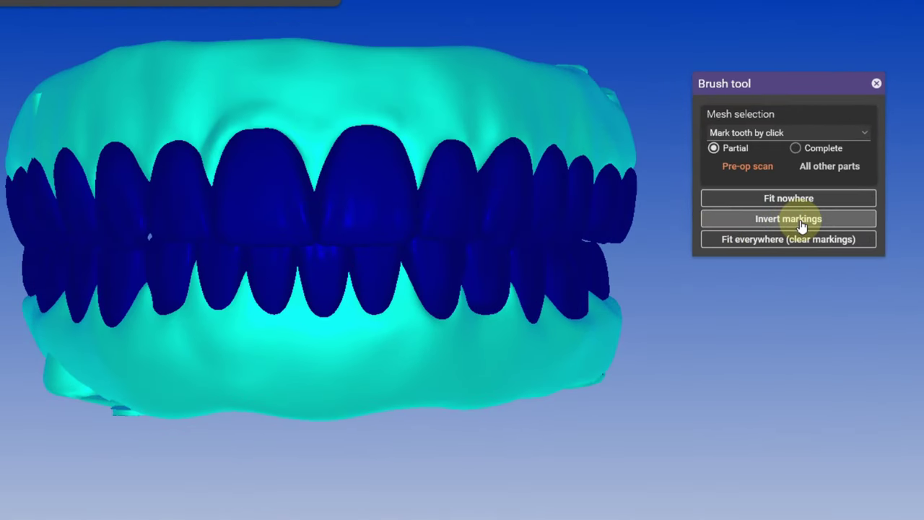
pyautogui.click(804, 220)
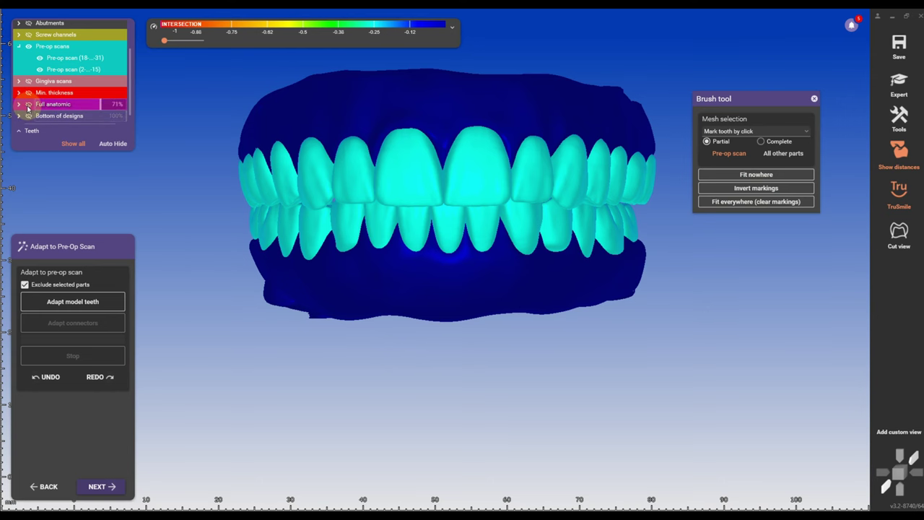
pyautogui.click(28, 105)
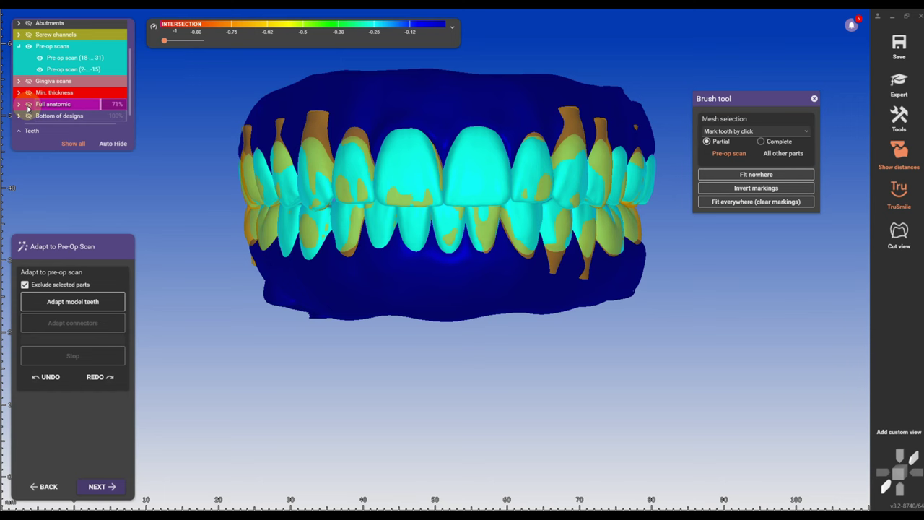
pyautogui.click(92, 301)
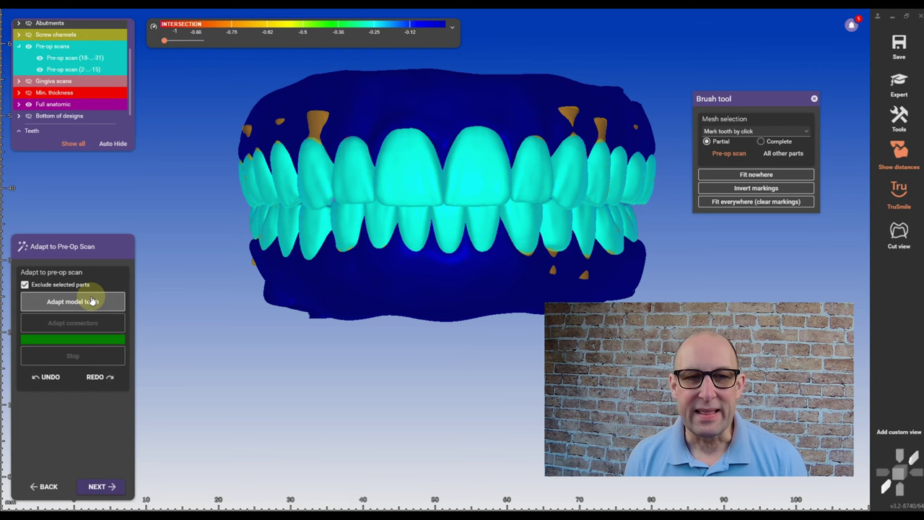
pyautogui.click(40, 69)
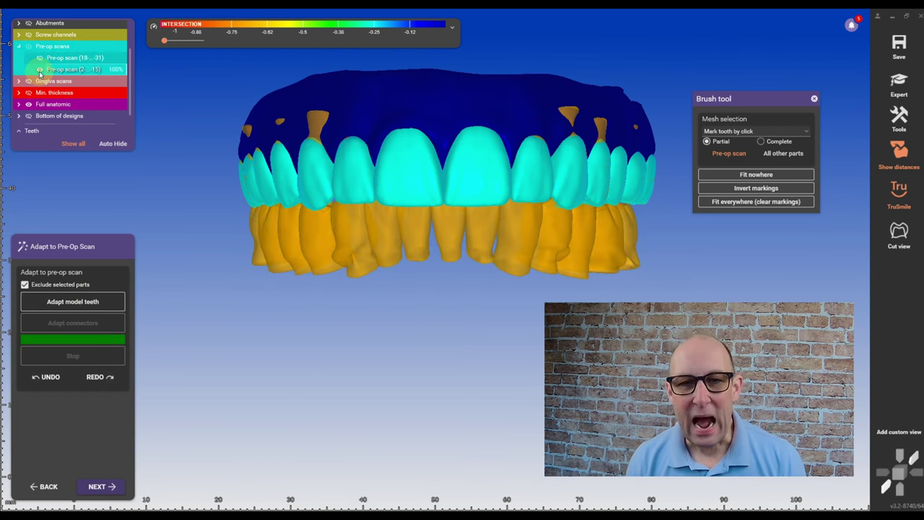
pyautogui.click(40, 58)
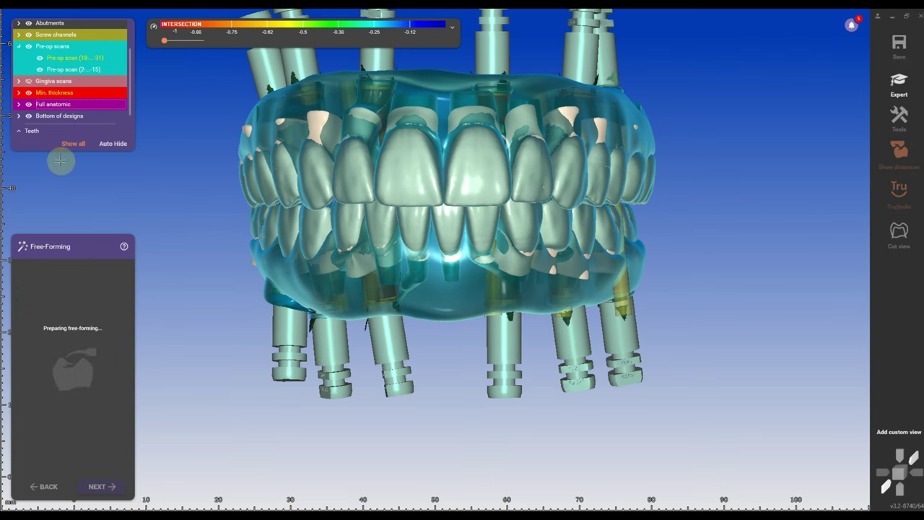
# Apply Adapt with 0.1 mm static occlusion to the upper jaw teeth
pyautogui.click(23, 263)
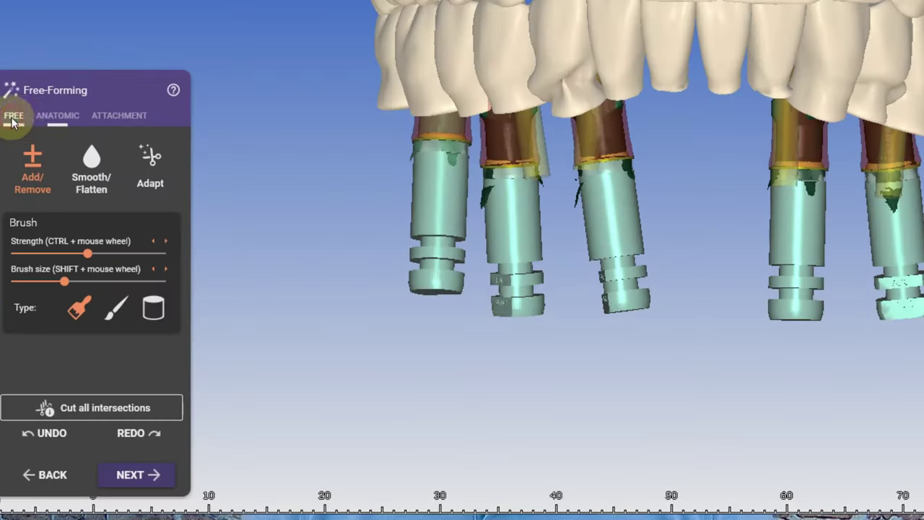
pyautogui.click(147, 165)
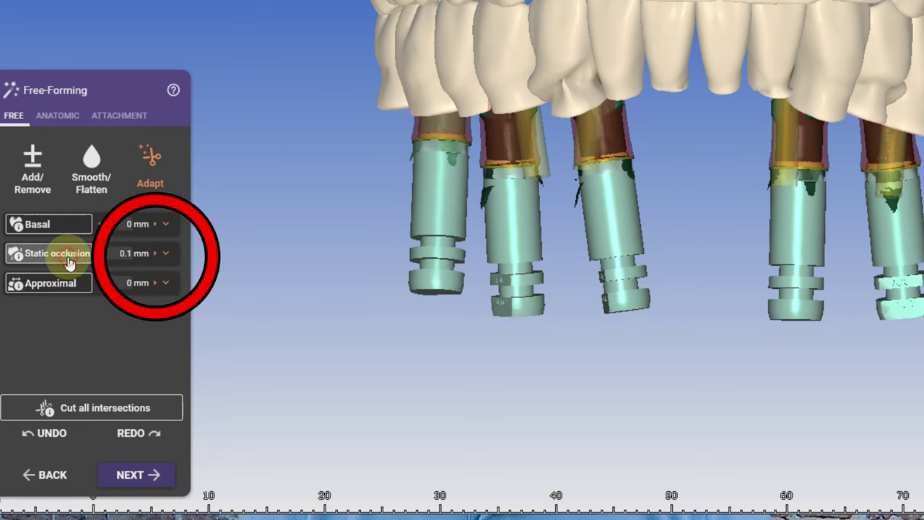
pyautogui.click(166, 253)
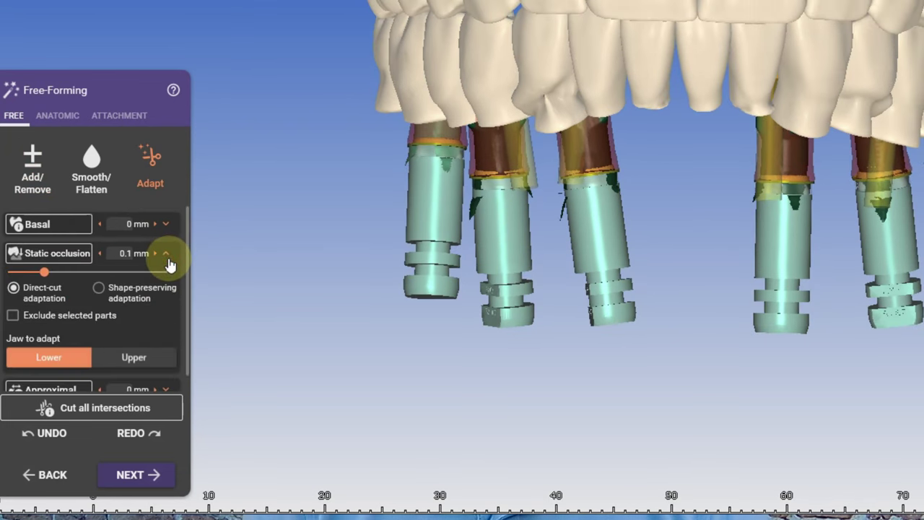
pyautogui.click(140, 361)
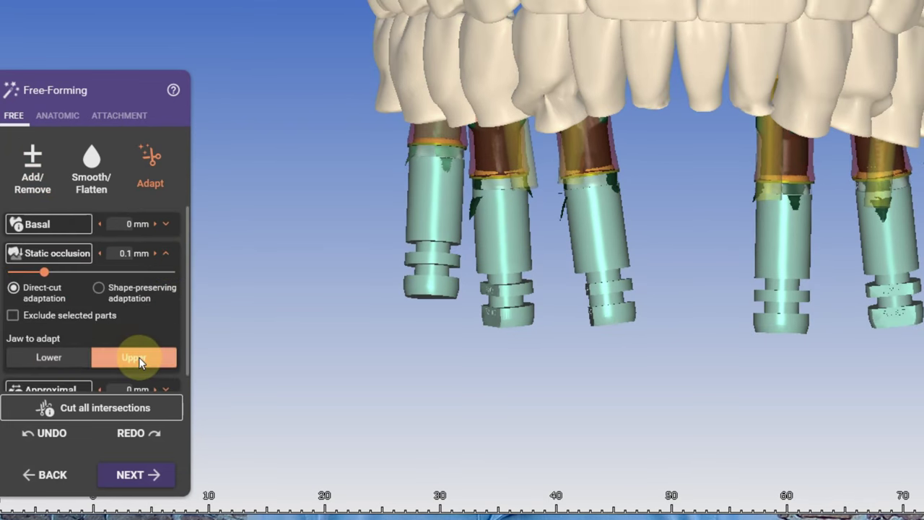
pyautogui.click(38, 254)
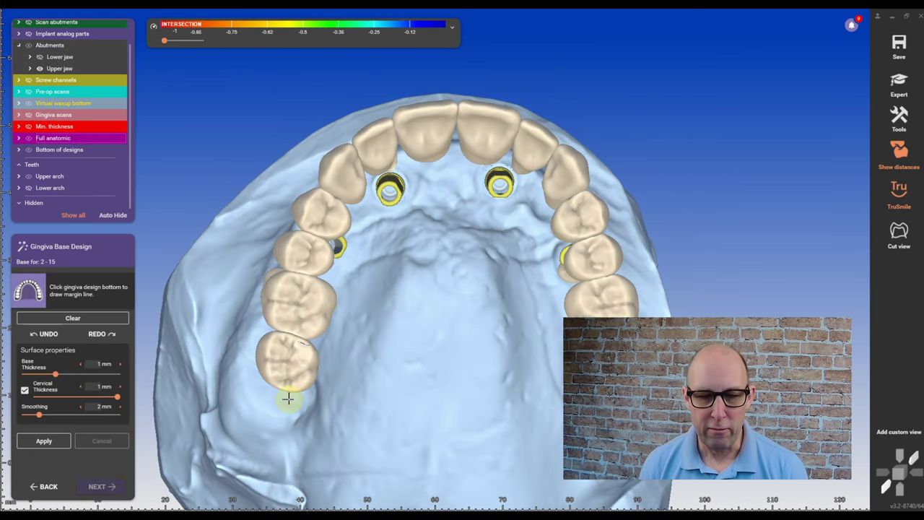
# Place the first points of the waxup bottom outline on the gingiva
pyautogui.click(288, 399)
pyautogui.click(320, 393)
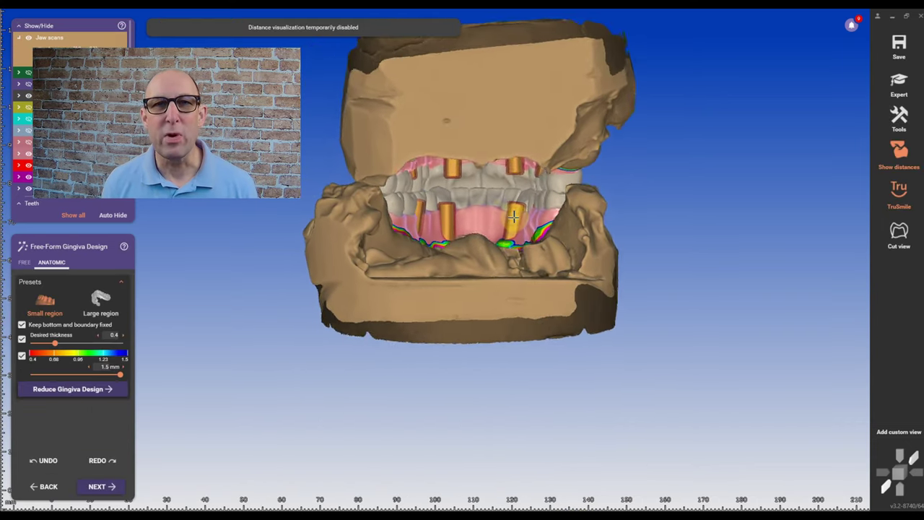
# Check tissue height in a cross-section and switch tooth 31 to an 8 mm Temp Cylinder
pyautogui.scroll(5, 513, 215)
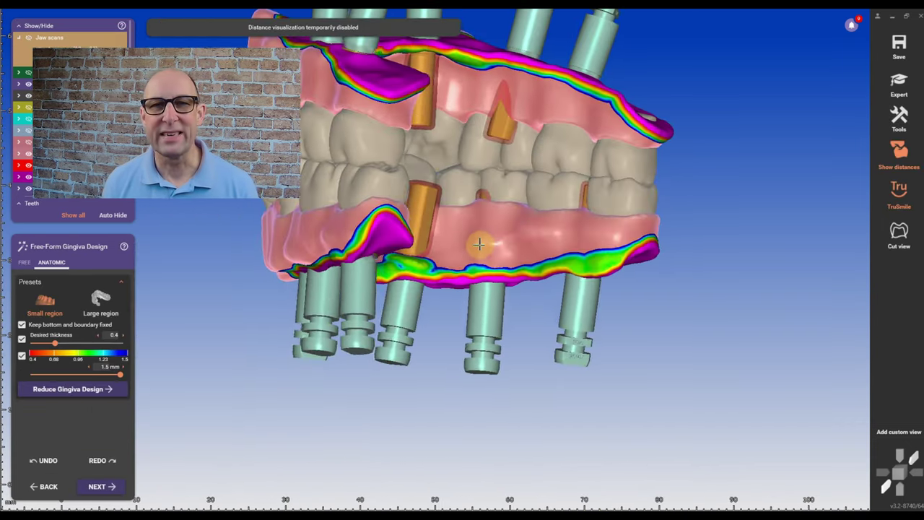
pyautogui.moveTo(479, 243); pyautogui.dragTo(706, 241, button='right')
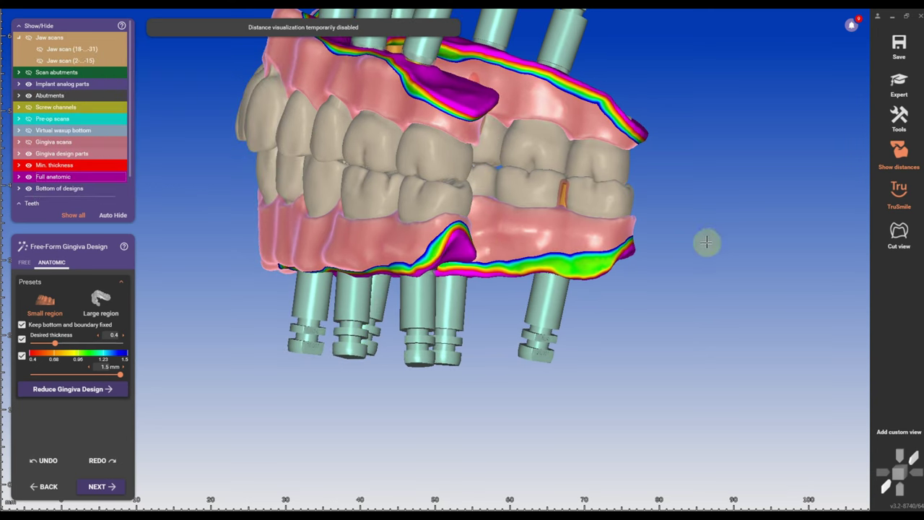
pyautogui.click(899, 234)
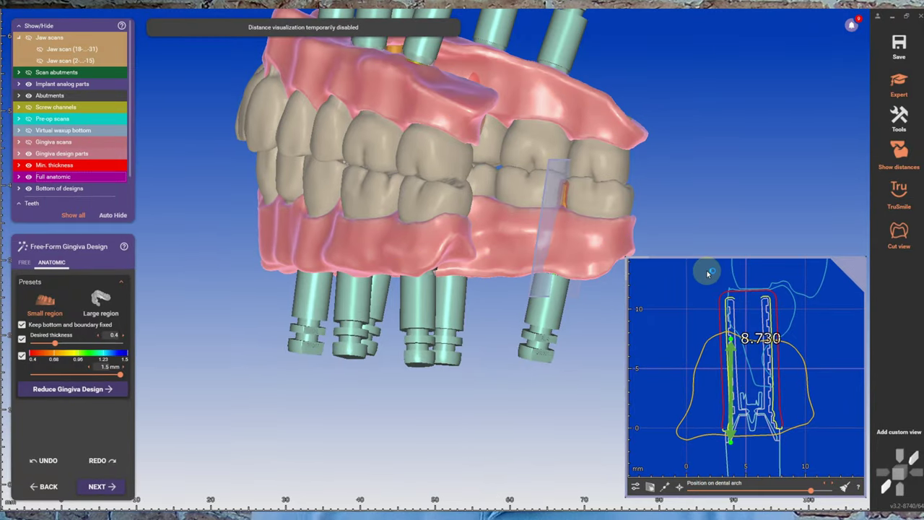
pyautogui.click(541, 329)
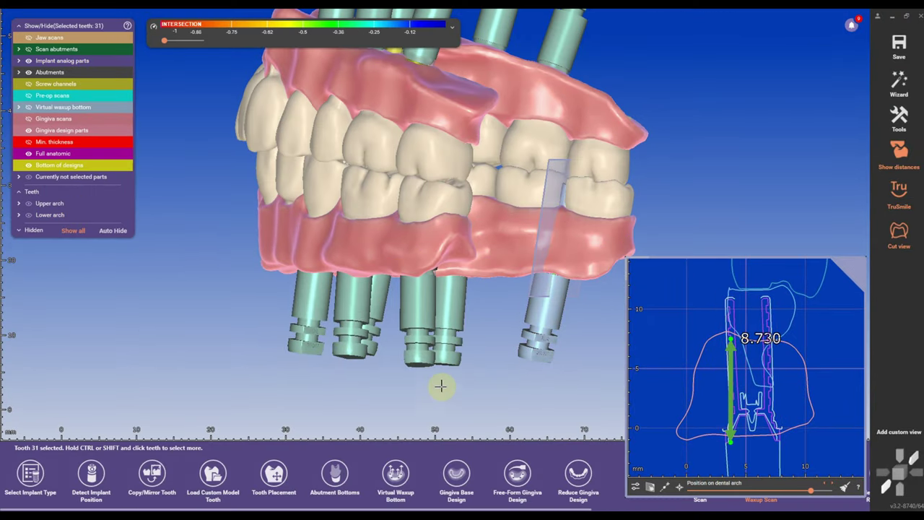
pyautogui.click(91, 473)
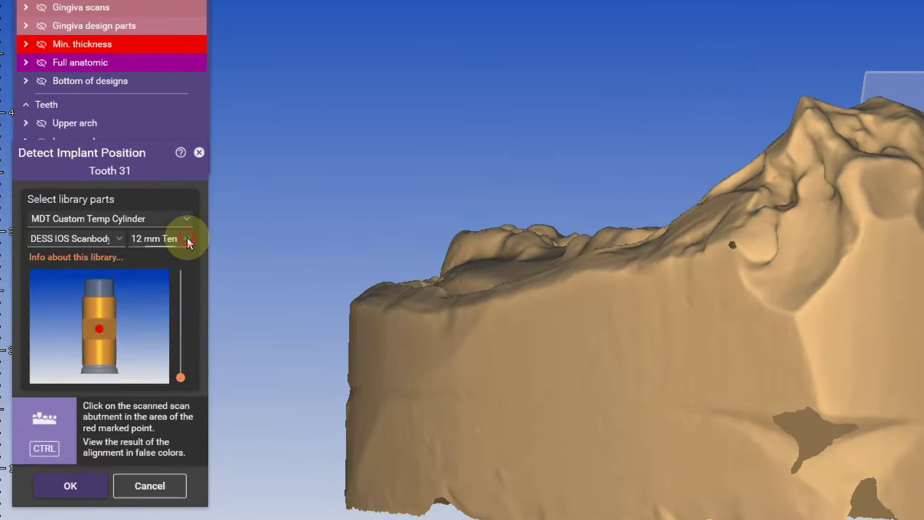
pyautogui.click(186, 242)
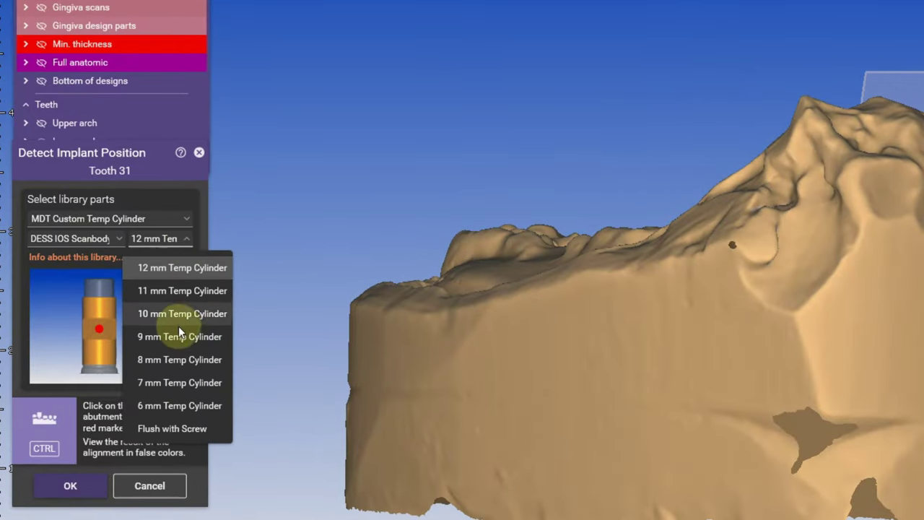
pyautogui.click(179, 358)
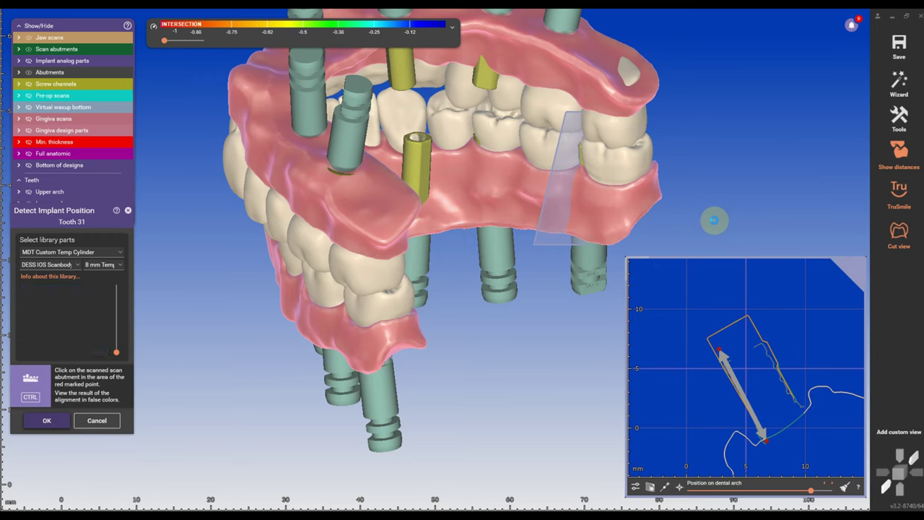
pyautogui.press('Return')
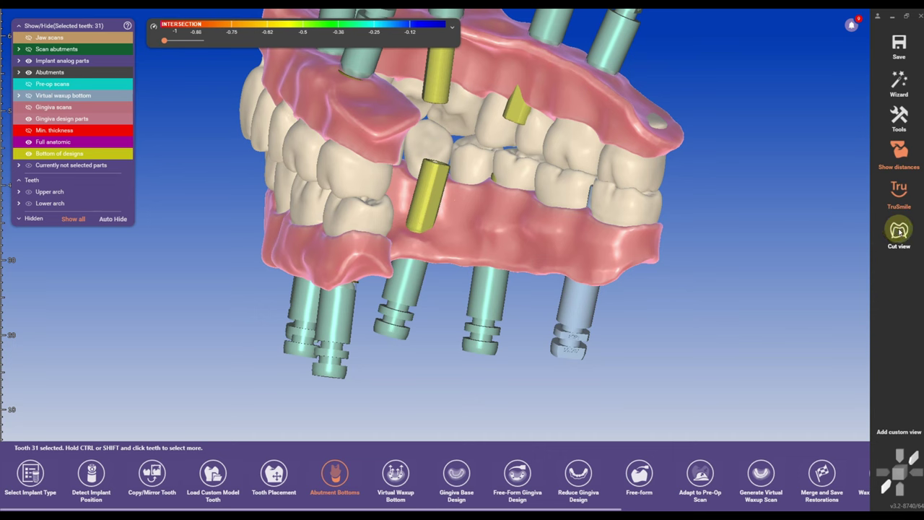
# Section through the next implant and set tooth 29's temp cylinder to 8 mm
pyautogui.click(899, 231)
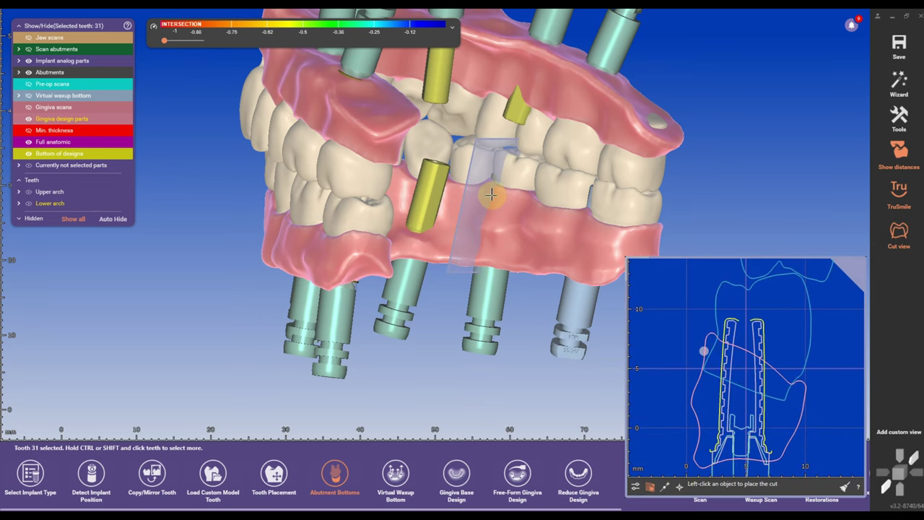
pyautogui.click(491, 192)
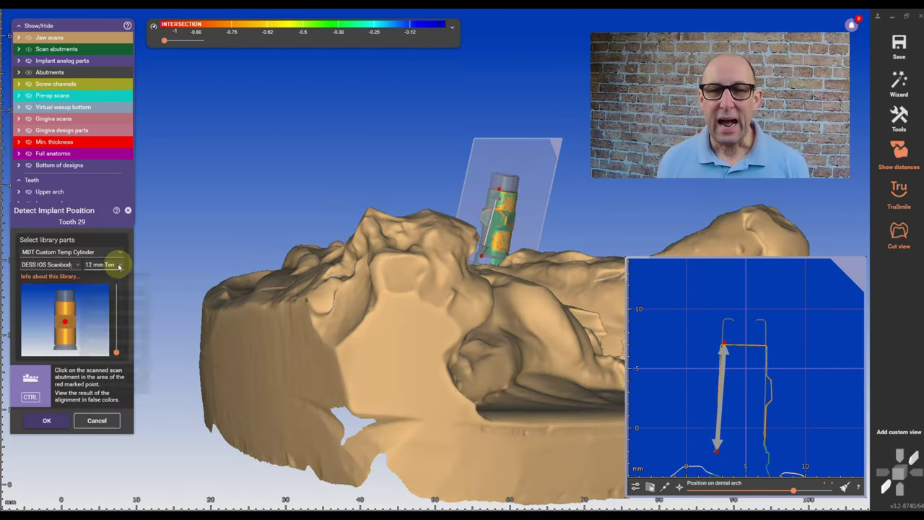
pyautogui.click(101, 264)
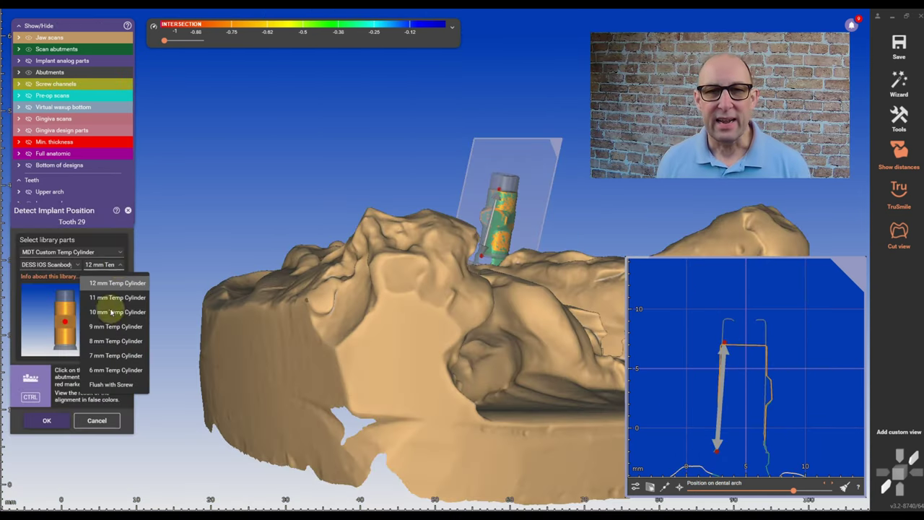
pyautogui.click(112, 341)
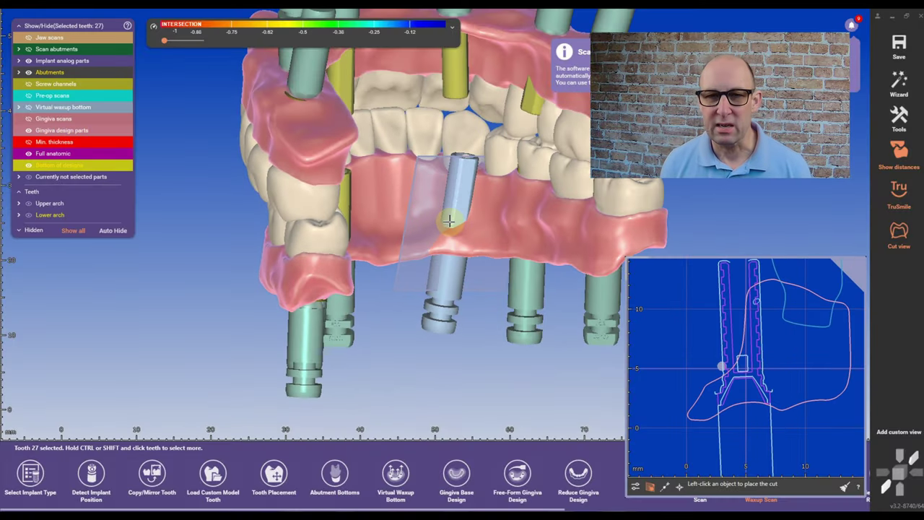
pyautogui.scroll(3, 729, 410)
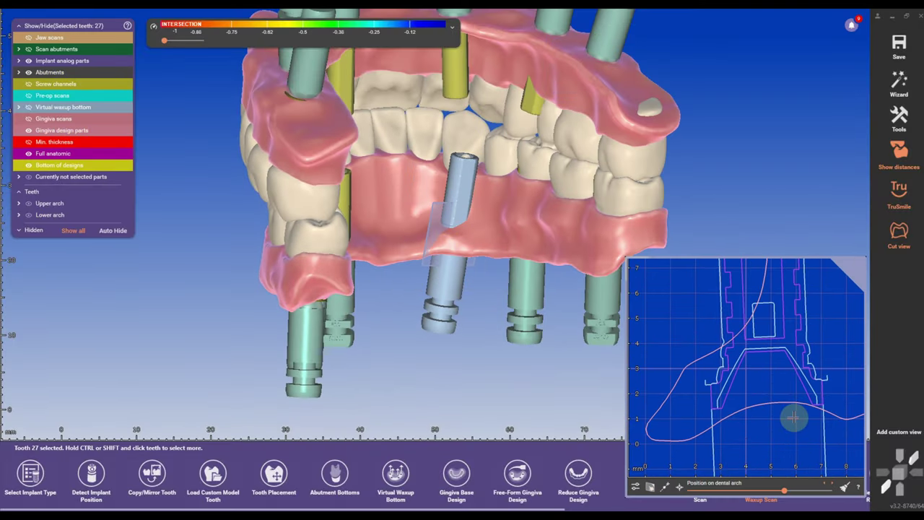
pyautogui.scroll(-3, 792, 418)
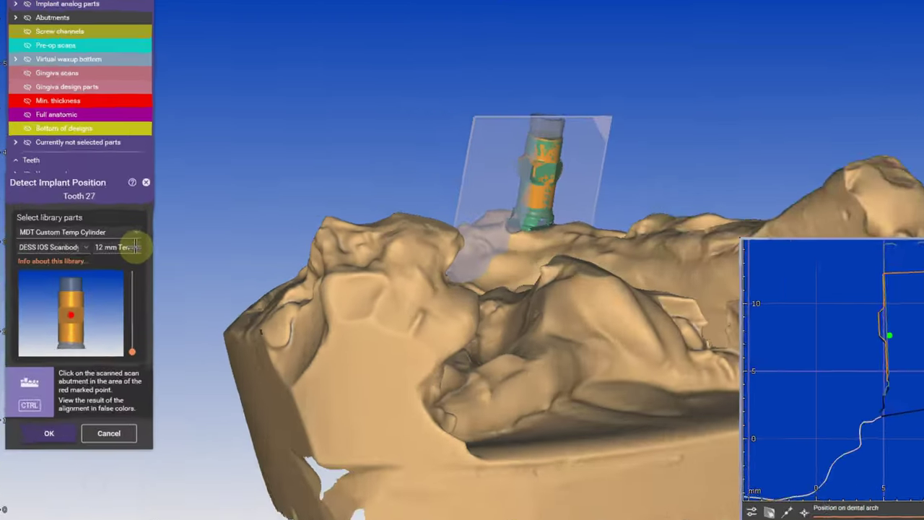
pyautogui.click(135, 243)
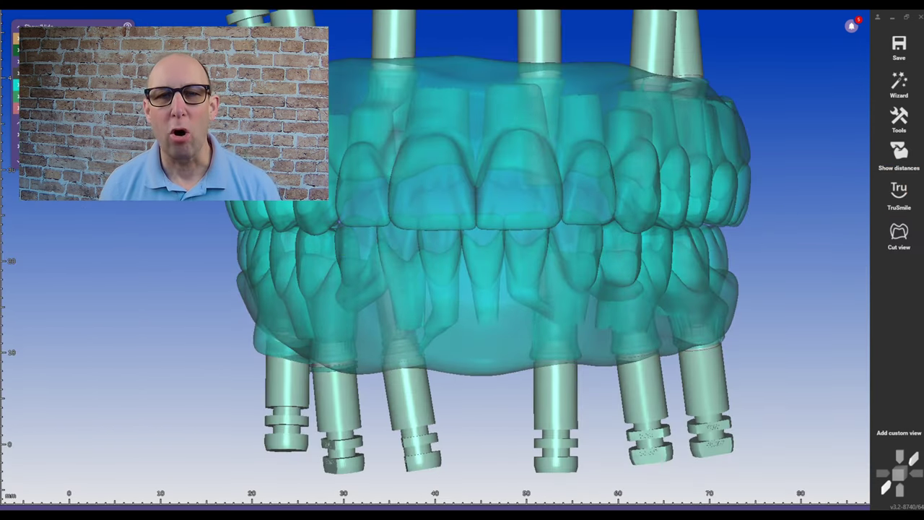
# Switch the bridges from translucent to solid display
pyautogui.click(338, 130)
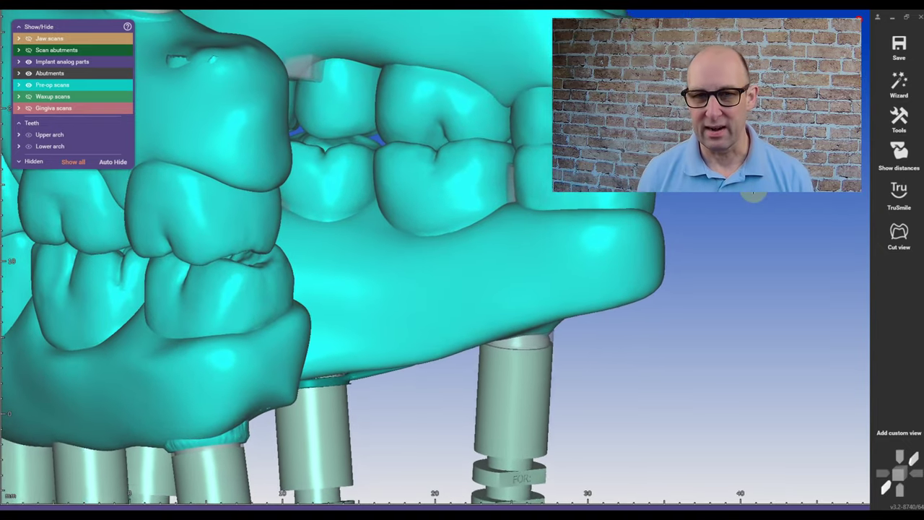
# Enlarge the cross-section and measure the implant's tissue height at about 9.6 mm
pyautogui.click(900, 234)
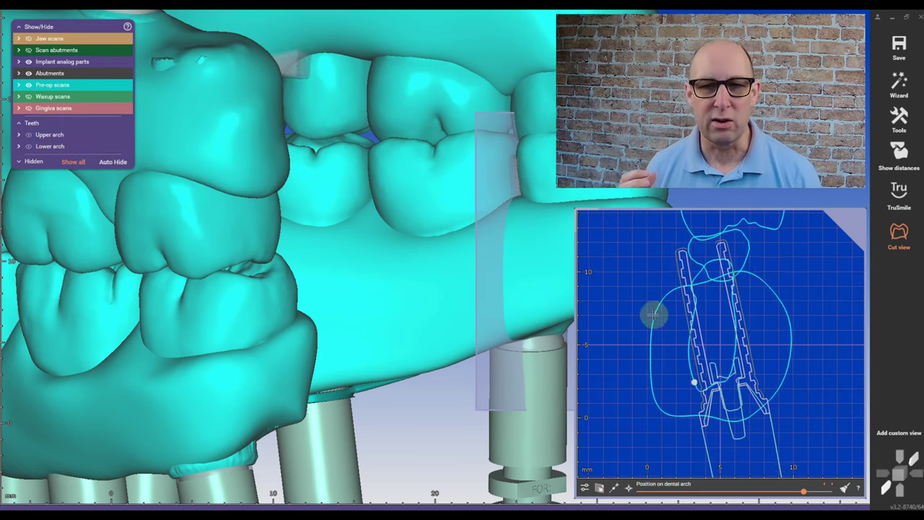
pyautogui.moveTo(573, 209); pyautogui.dragTo(546, 142)
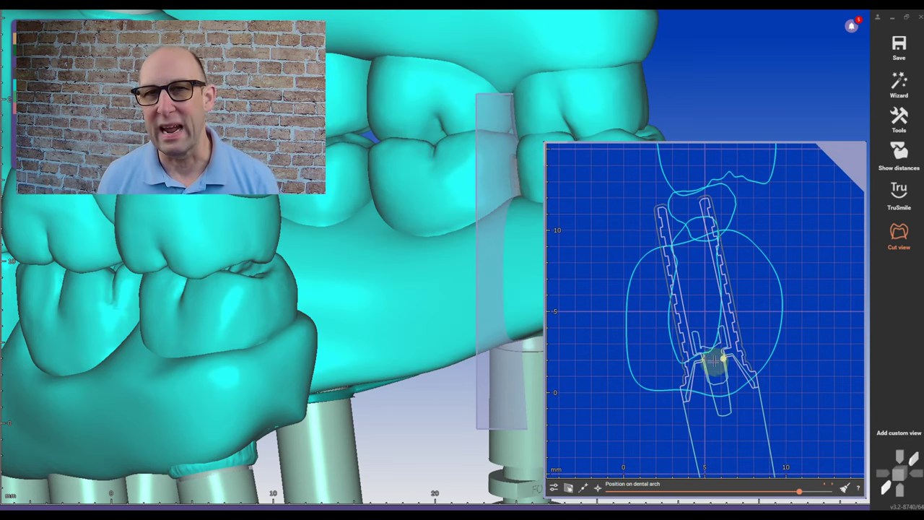
pyautogui.moveTo(711, 368)
pyautogui.mouseDown()
pyautogui.moveTo(693, 379)
pyautogui.moveTo(670, 419)
pyautogui.moveTo(670, 402)
pyautogui.mouseUp()
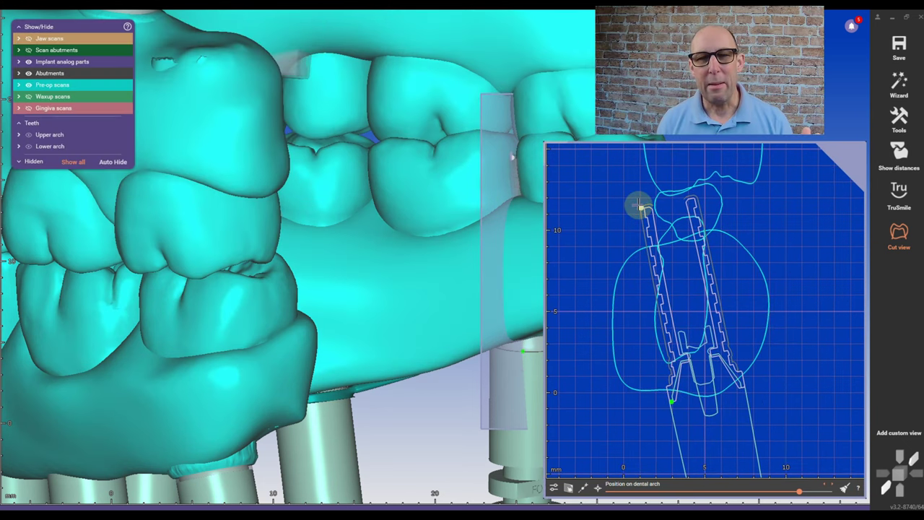
pyautogui.click(639, 207)
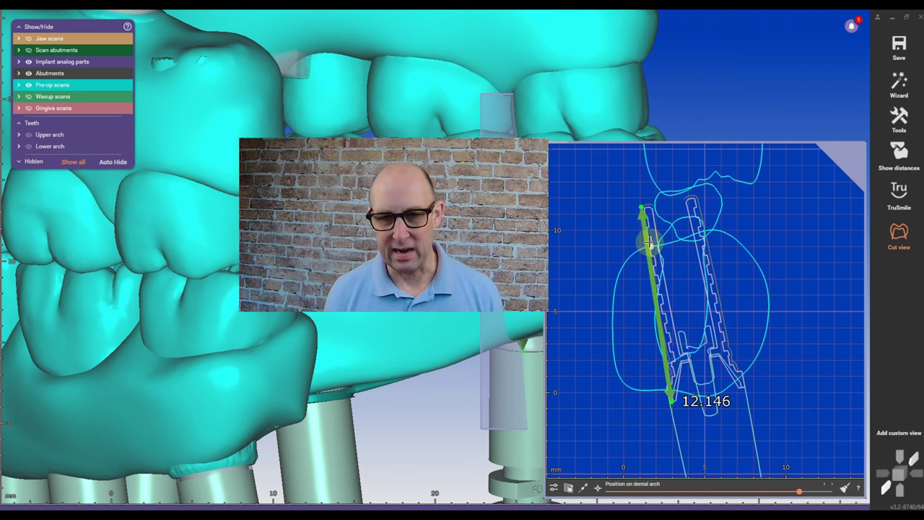
pyautogui.moveTo(641, 206); pyautogui.dragTo(650, 248)
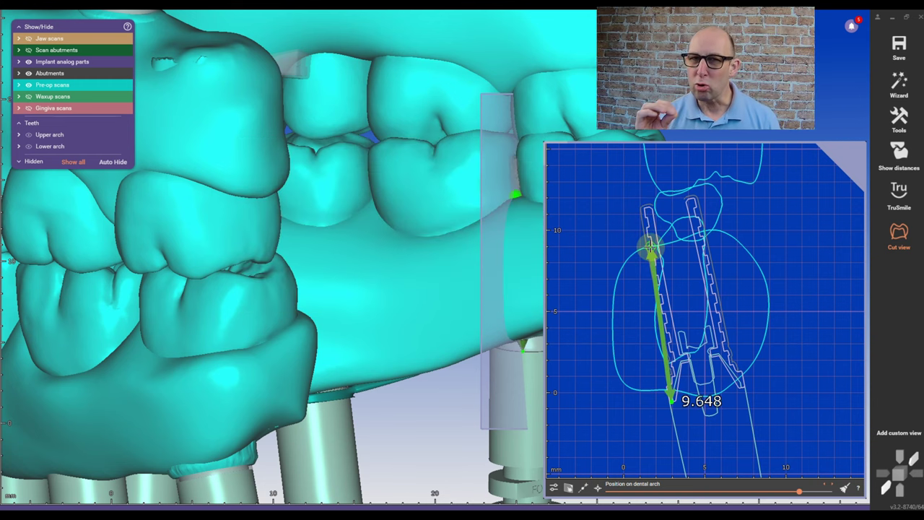
pyautogui.moveTo(649, 247); pyautogui.dragTo(650, 246)
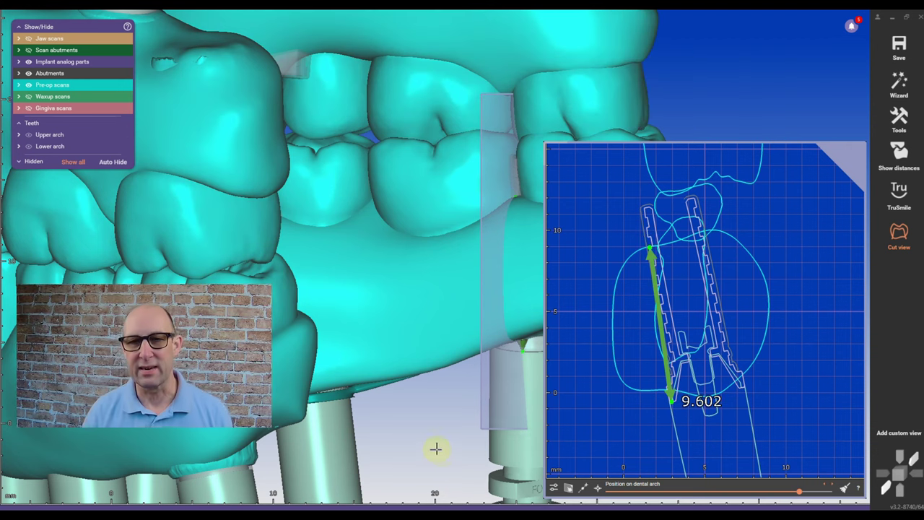
# Select tooth 31's implant and choose the 8 mm Temp Cylinder
pyautogui.click(512, 453)
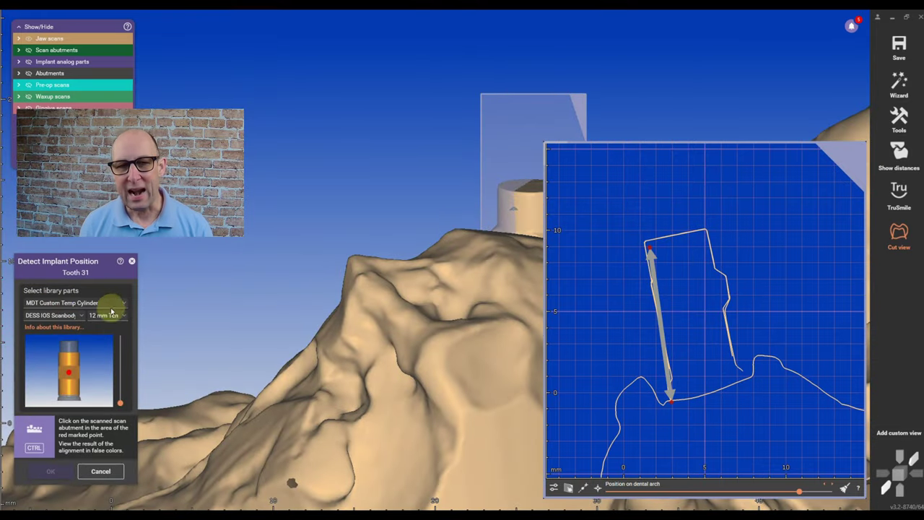
pyautogui.click(124, 317)
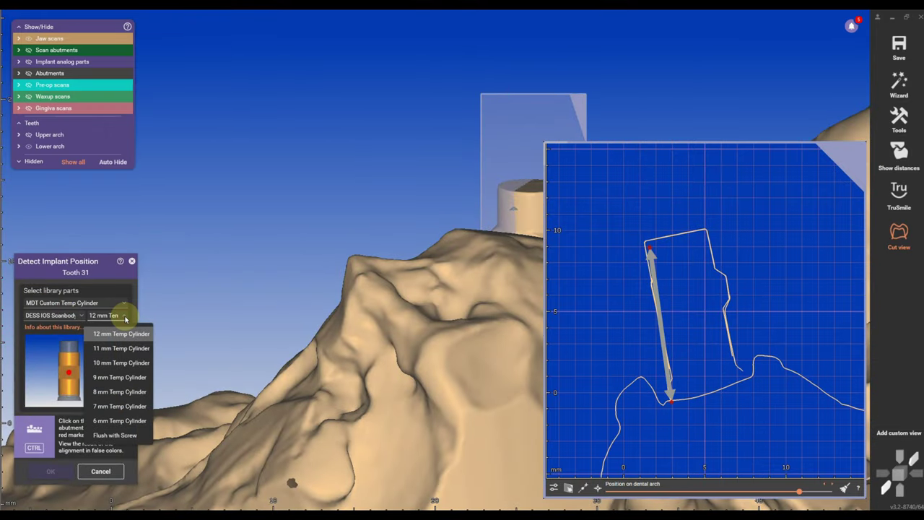
pyautogui.click(123, 392)
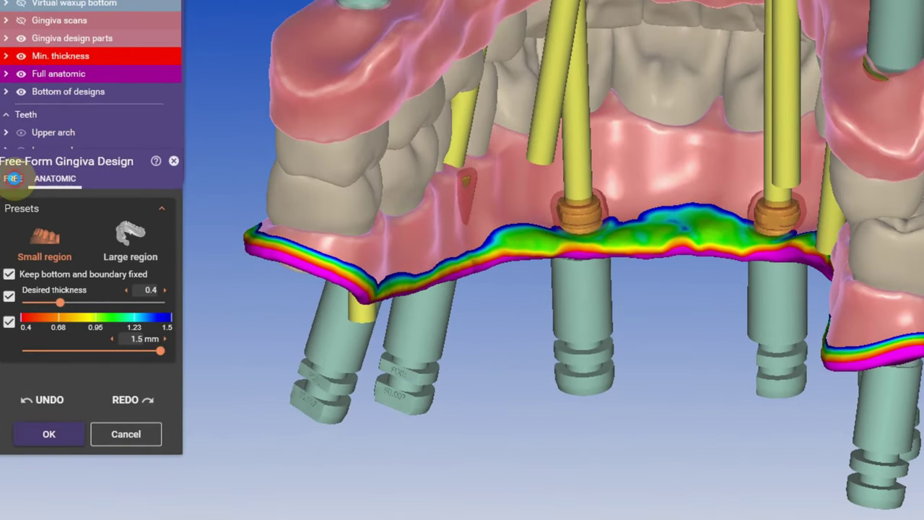
# Smooth the gingiva with the free sculpting tools, checking the lower gingiva edge
pyautogui.click(13, 179)
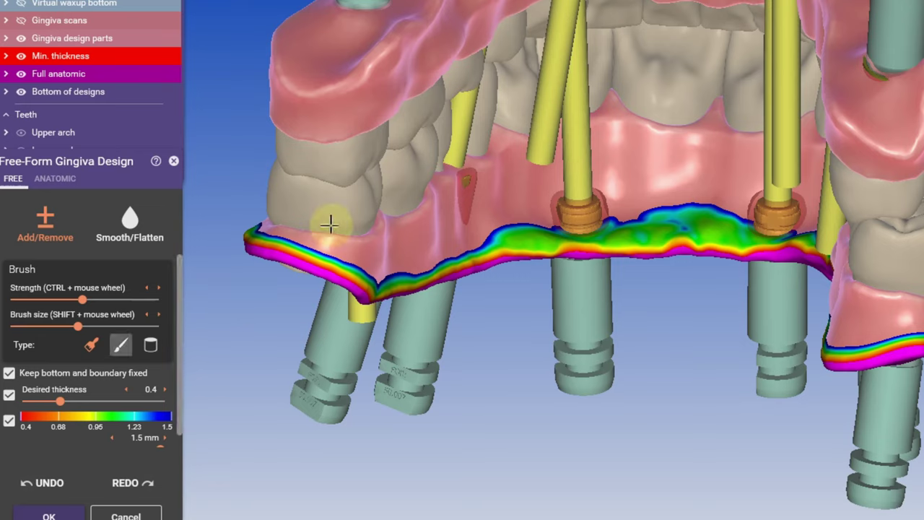
pyautogui.moveTo(357, 200); pyautogui.dragTo(421, 268, button='right')
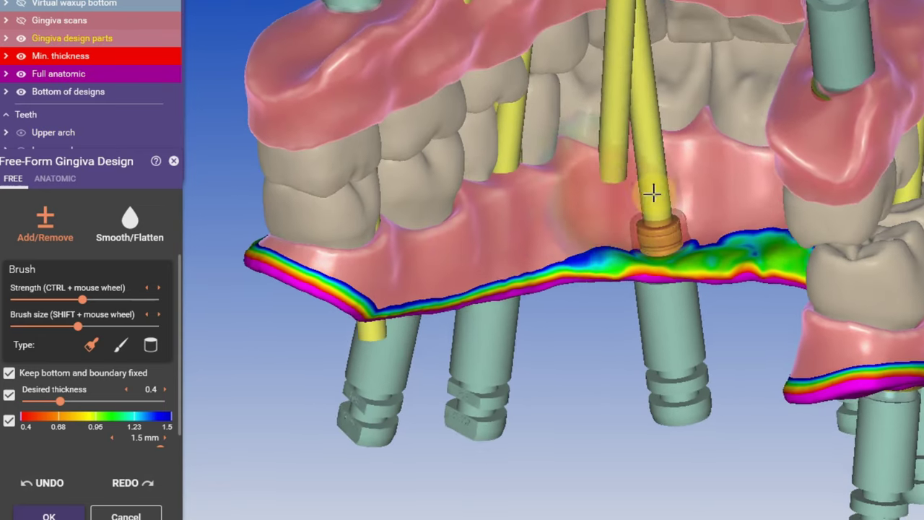
pyautogui.scroll(-2, 652, 192)
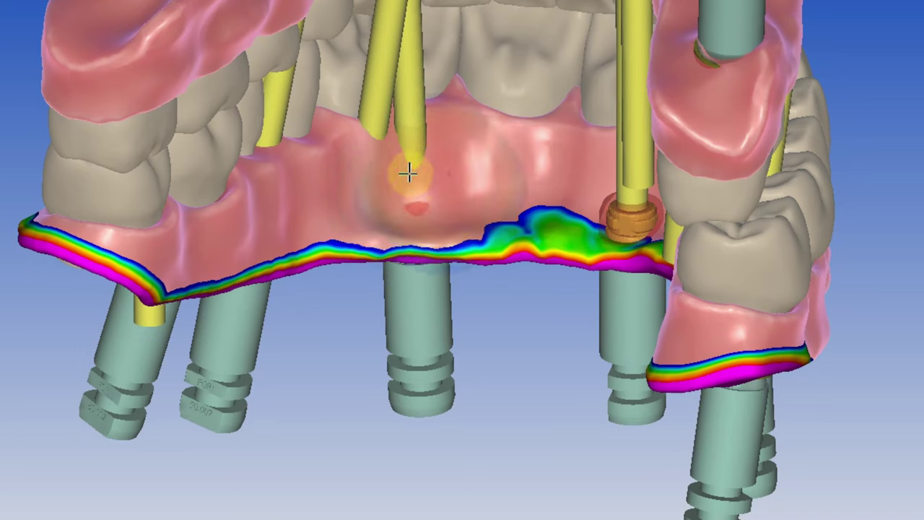
pyautogui.moveTo(408, 172); pyautogui.dragTo(264, 196, button='right')
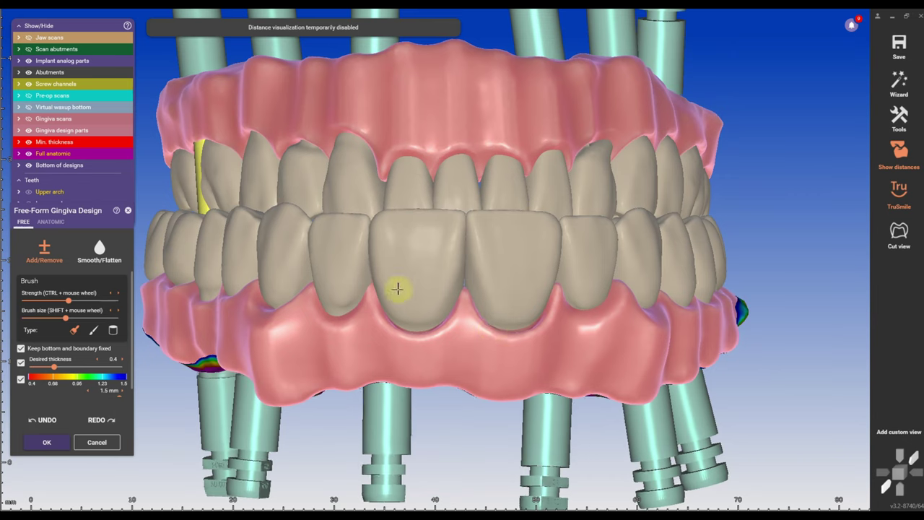
pyautogui.scroll(1, 397, 288)
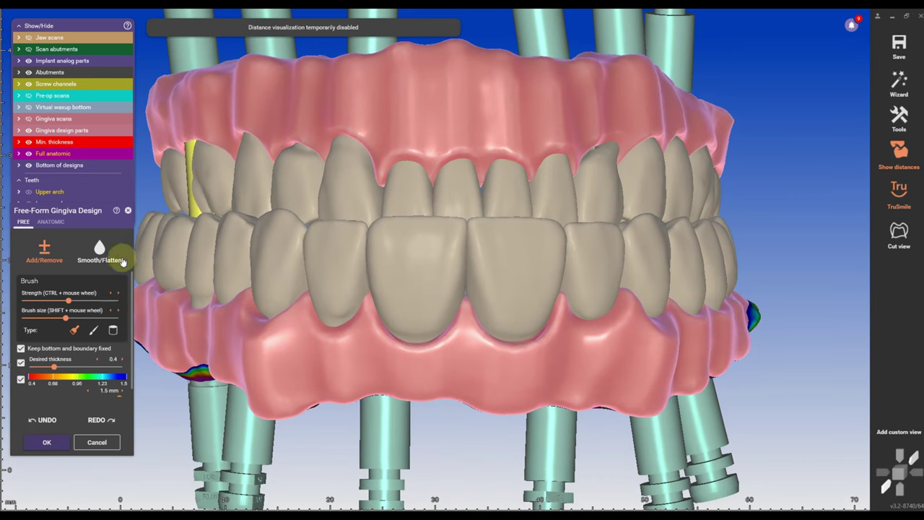
# Apply the ANATOMIC gingiva shaping presets and accept the finished gingiva design
pyautogui.click(52, 223)
pyautogui.moveTo(338, 272); pyautogui.dragTo(428, 296, button='right')
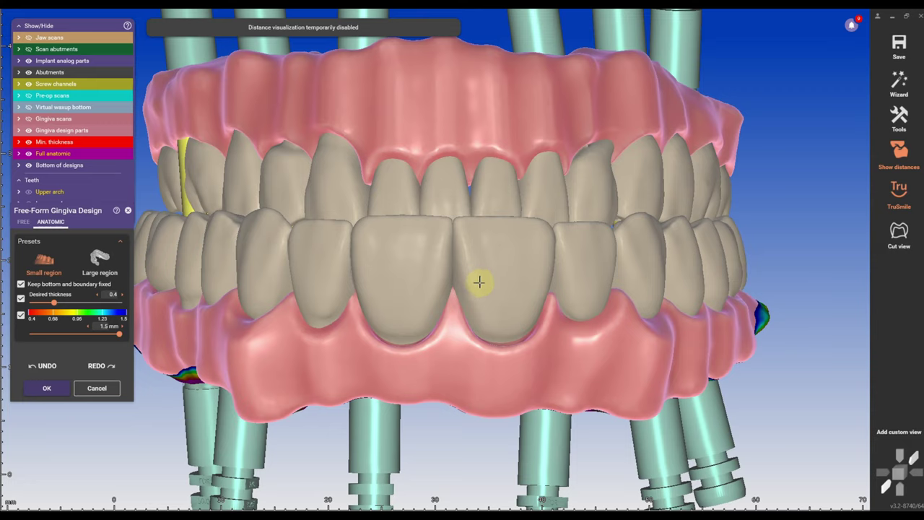
pyautogui.scroll(-5, 479, 282)
pyautogui.click(46, 387)
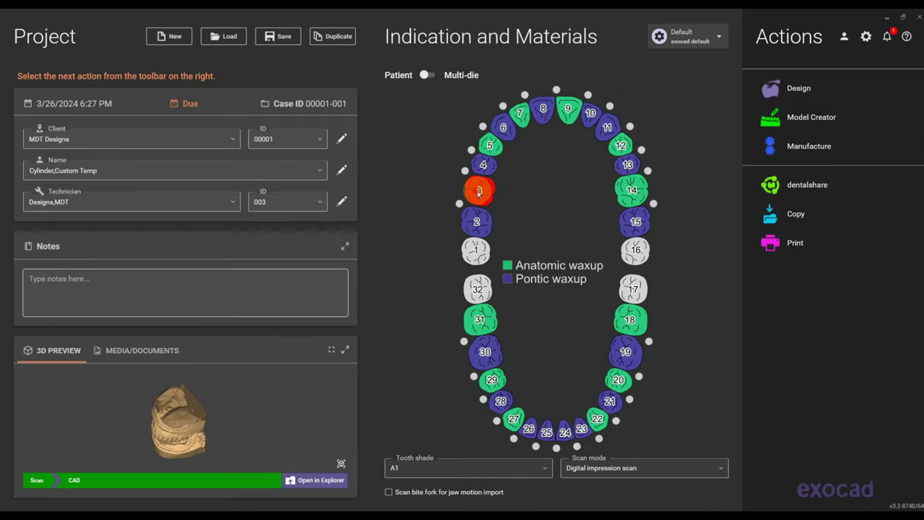
# Confirm tooth 3's material configuration, with its waxup set to scan, and return to design
pyautogui.click(477, 190)
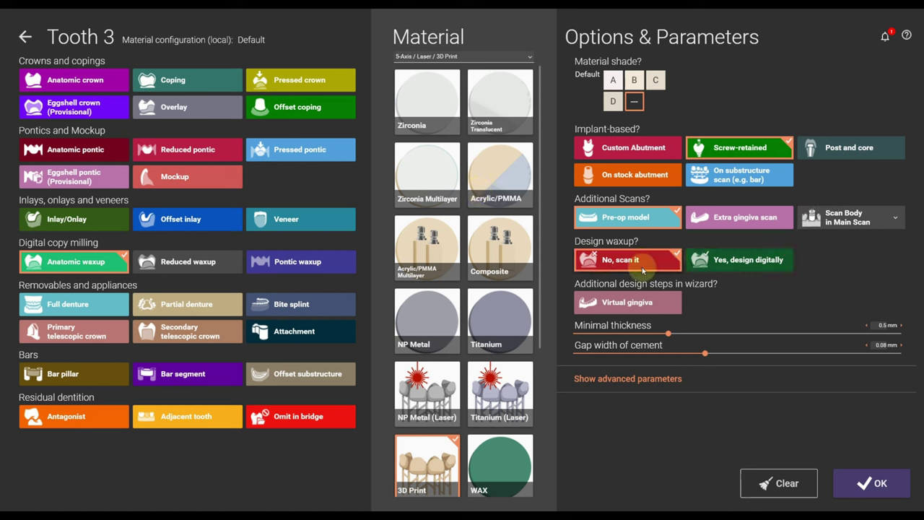
pyautogui.click(880, 482)
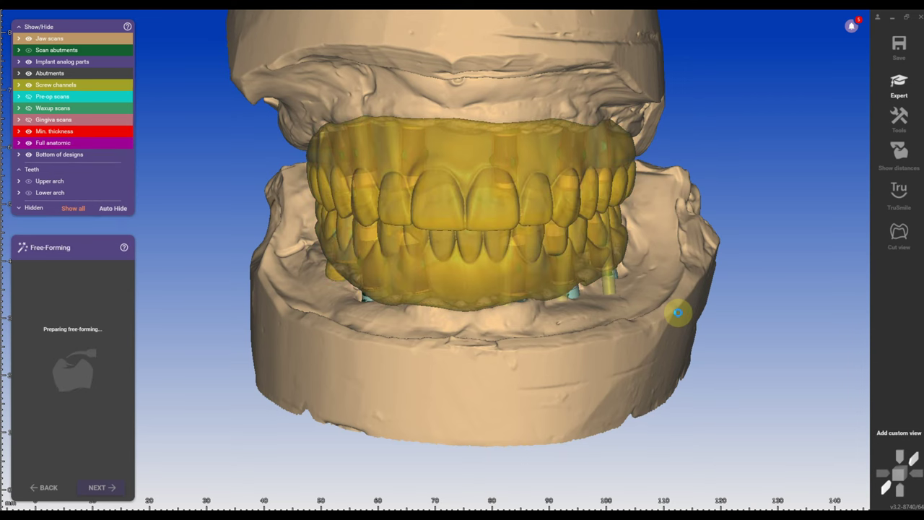
# Generate a virtual waxup scan and set the Anatomic waxup layer fully opaque
pyautogui.moveTo(361, 210); pyautogui.dragTo(573, 301, button='right')
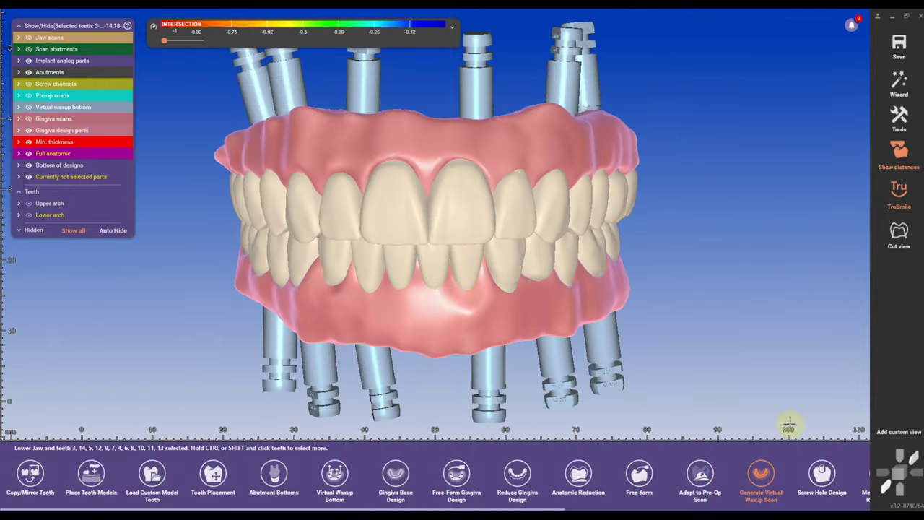
pyautogui.click(761, 474)
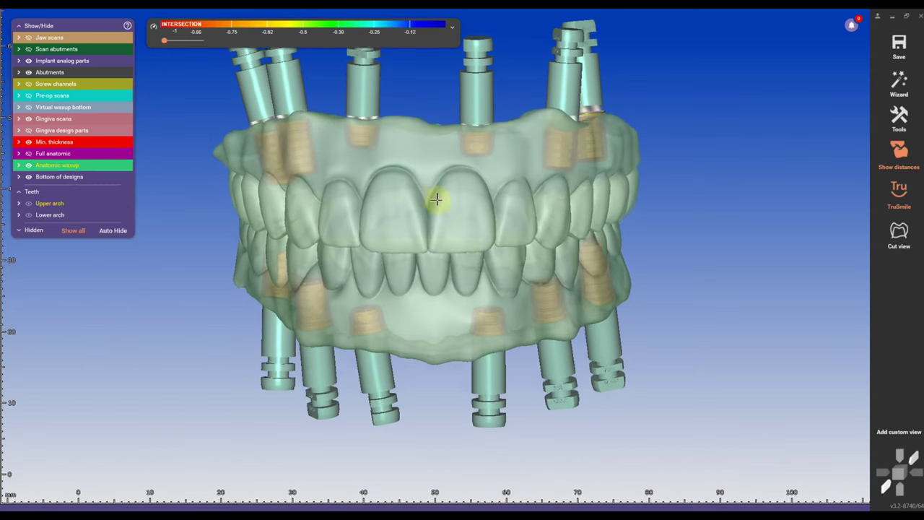
pyautogui.moveTo(431, 190); pyautogui.dragTo(383, 213, button='right')
pyautogui.moveTo(92, 166); pyautogui.dragTo(173, 164)
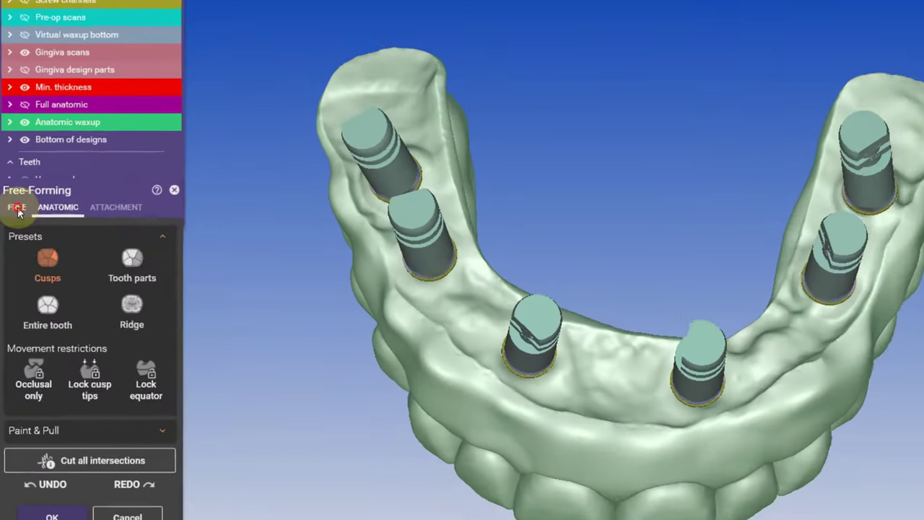
# Select the Smooth/Flatten brush on the FREE tab and raise its strength
pyautogui.click(25, 221)
pyautogui.click(96, 260)
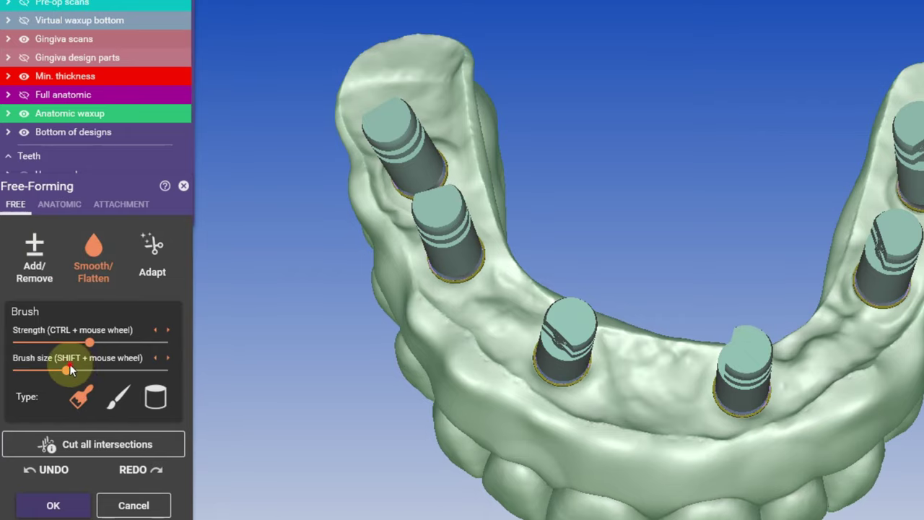
pyautogui.moveTo(90, 343); pyautogui.dragTo(124, 343)
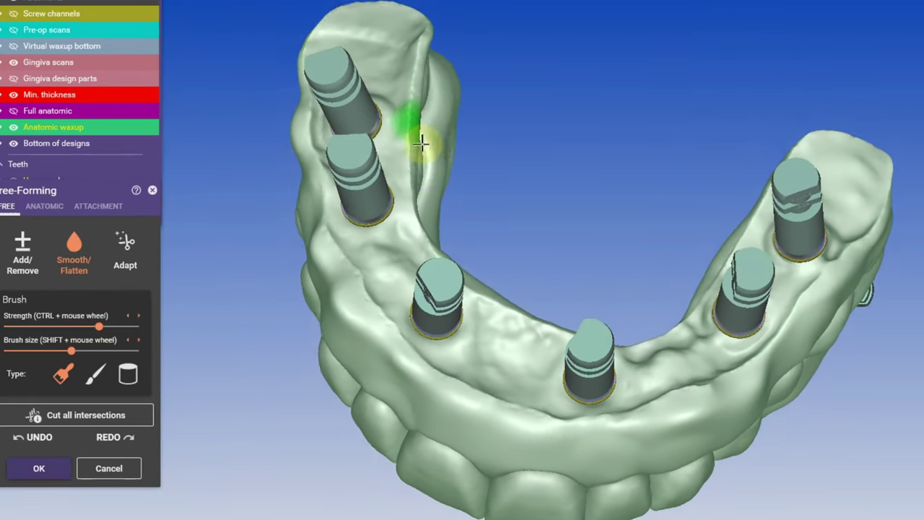
# Smooth the left bar, the bar beside the posts, and the rest of the arch
pyautogui.moveTo(421, 143); pyautogui.dragTo(810, 257, button='right')
pyautogui.moveTo(814, 262)
pyautogui.mouseDown()
pyautogui.moveTo(725, 197)
pyautogui.moveTo(598, 176)
pyautogui.moveTo(524, 184)
pyautogui.moveTo(473, 226)
pyautogui.moveTo(515, 185)
pyautogui.moveTo(576, 175)
pyautogui.moveTo(634, 173)
pyautogui.moveTo(691, 195)
pyautogui.moveTo(635, 181)
pyautogui.mouseUp()
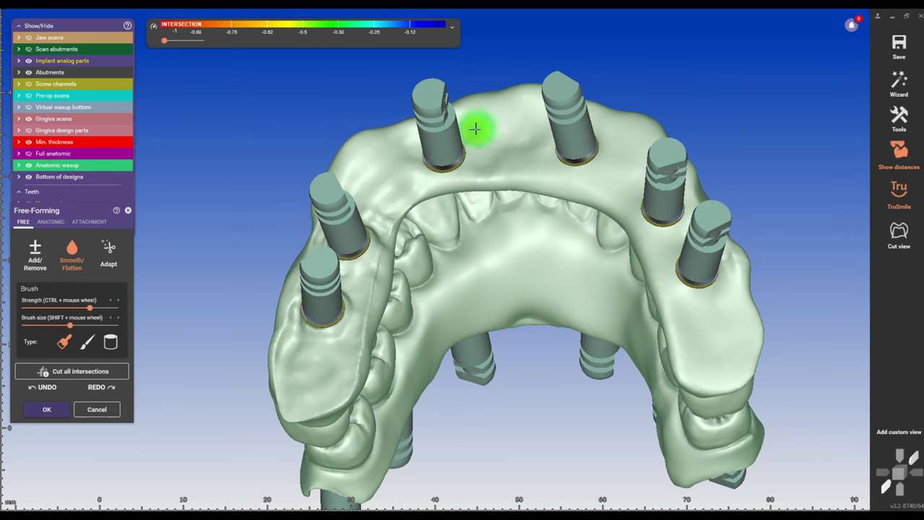
pyautogui.moveTo(477, 128)
pyautogui.mouseDown(button='right')
pyautogui.moveTo(549, 199)
pyautogui.moveTo(462, 180)
pyautogui.moveTo(334, 361)
pyautogui.mouseUp(button='right')
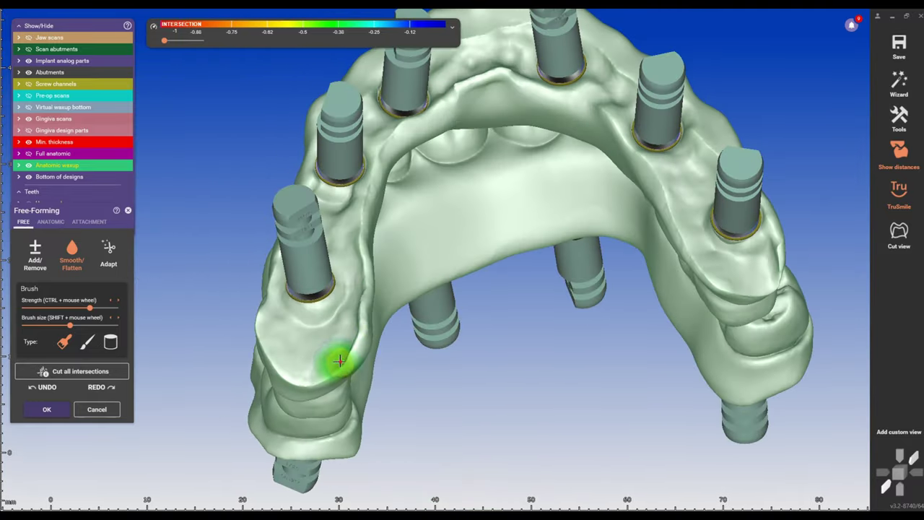
pyautogui.moveTo(357, 209); pyautogui.dragTo(447, 233, button='right')
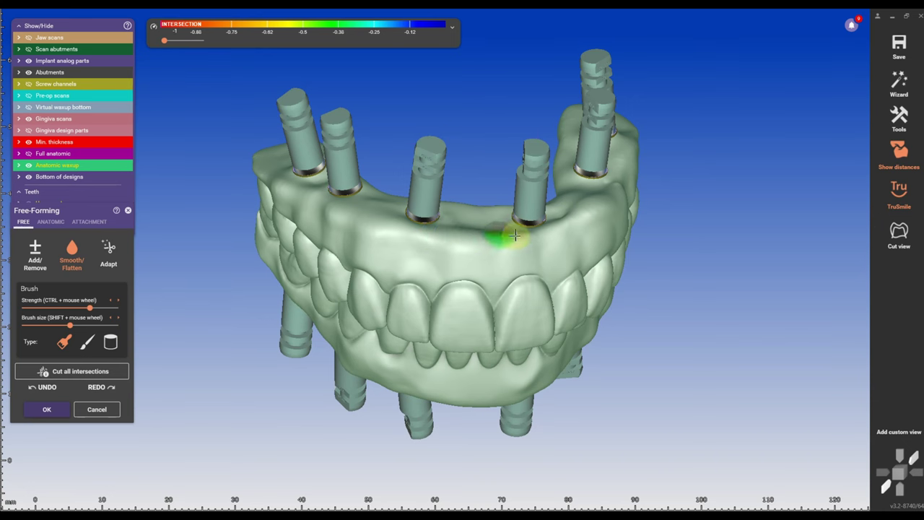
pyautogui.moveTo(601, 193); pyautogui.dragTo(897, 233, button='right')
# Section through an implant cylinder to check its roughly 0.22 mm clearance
pyautogui.click(897, 233)
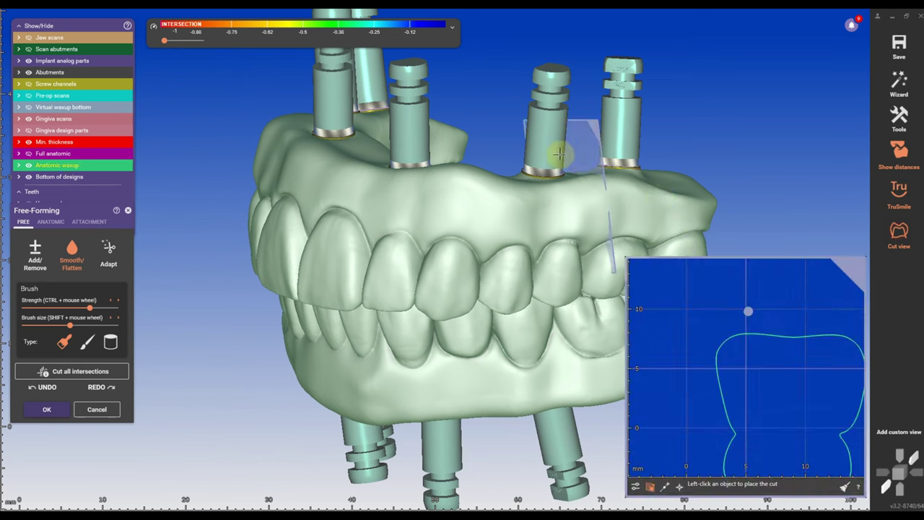
pyautogui.click(557, 184)
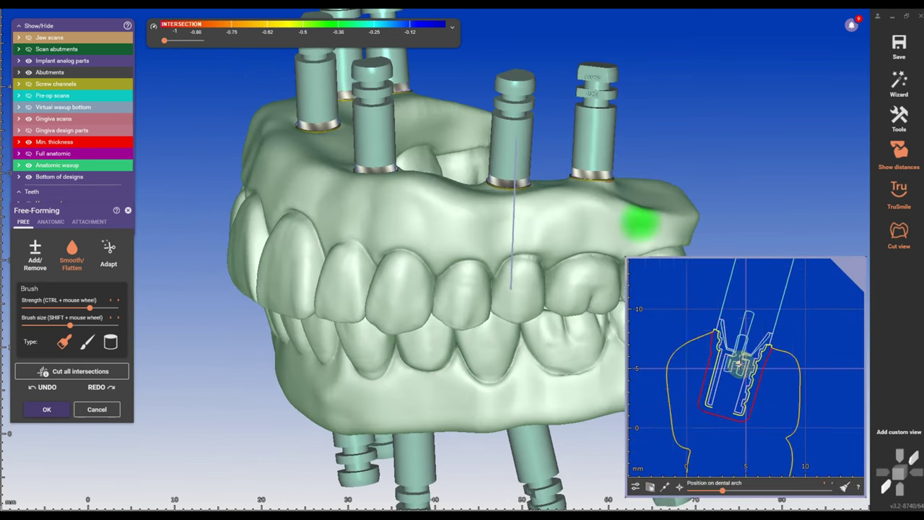
pyautogui.moveTo(637, 264); pyautogui.dragTo(528, 167)
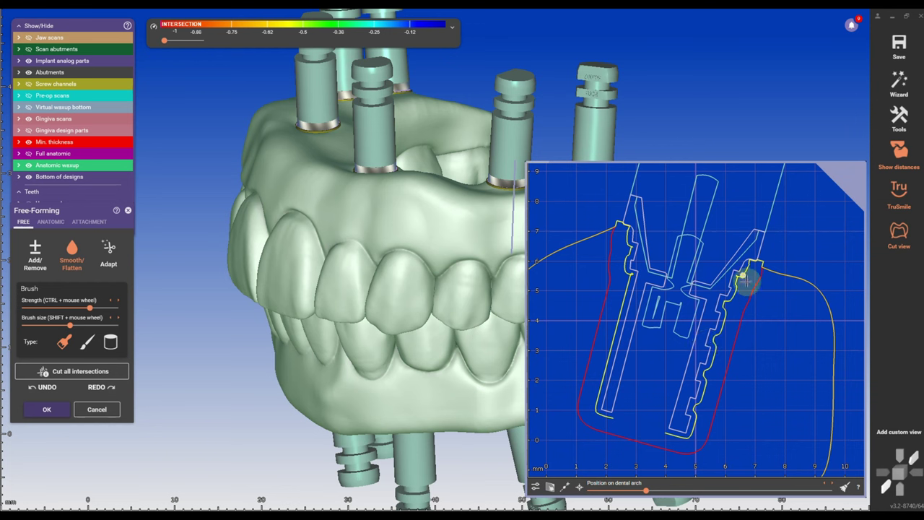
pyautogui.scroll(5, 625, 350)
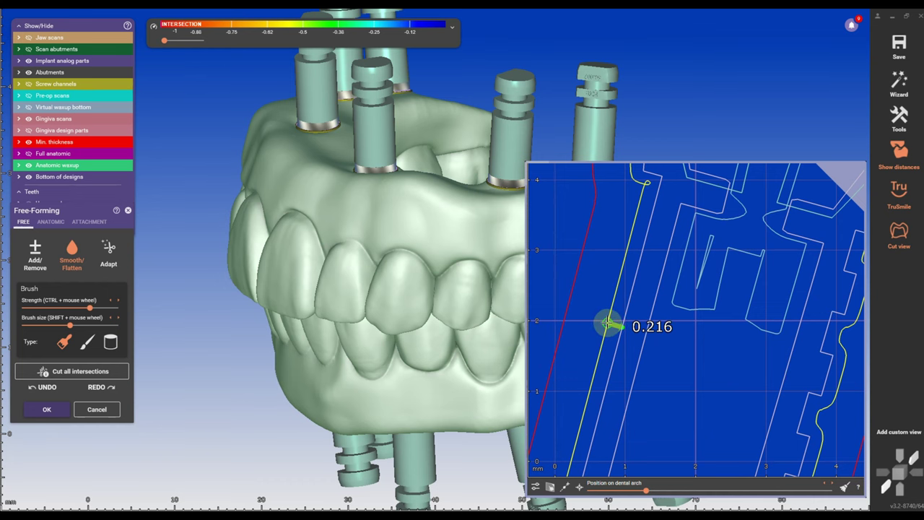
pyautogui.scroll(-4, 681, 351)
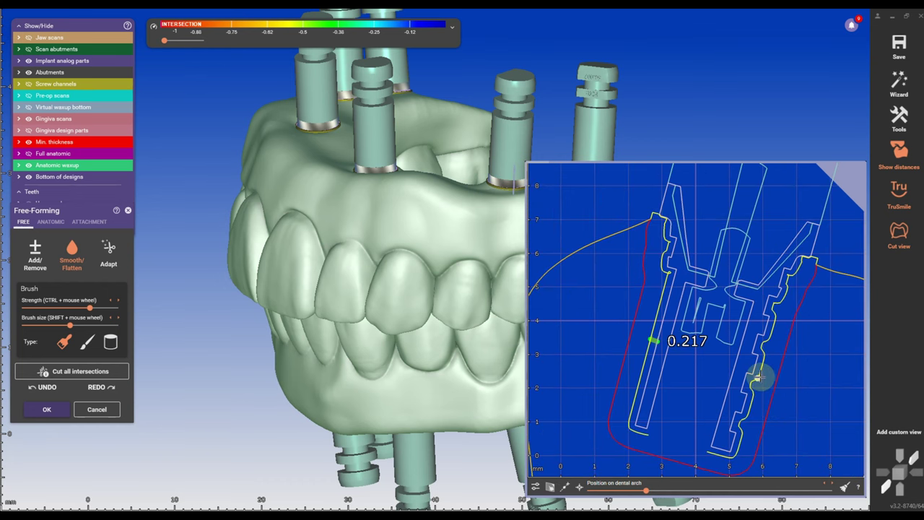
# Section through an abutment to read the 6.356 mm tissue height and choose a matching temp cylinder height
pyautogui.moveTo(484, 221); pyautogui.dragTo(489, 227, button='right')
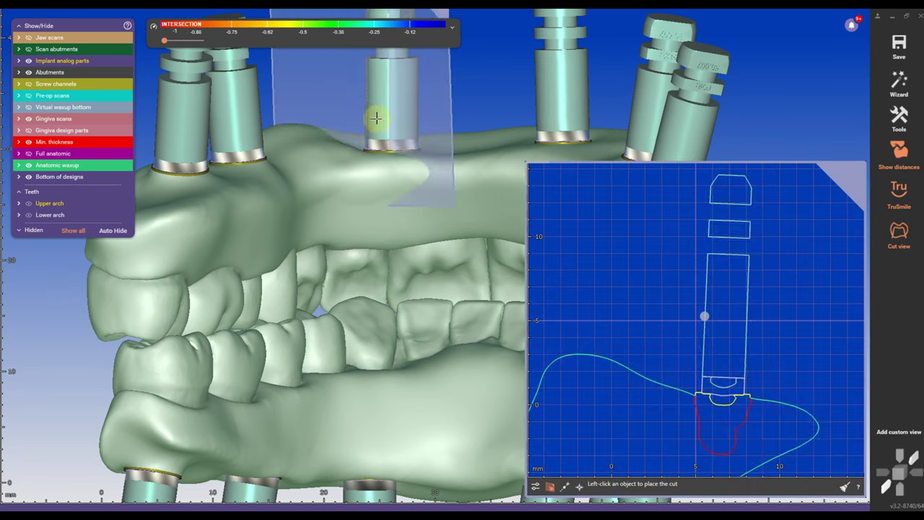
pyautogui.click(399, 153)
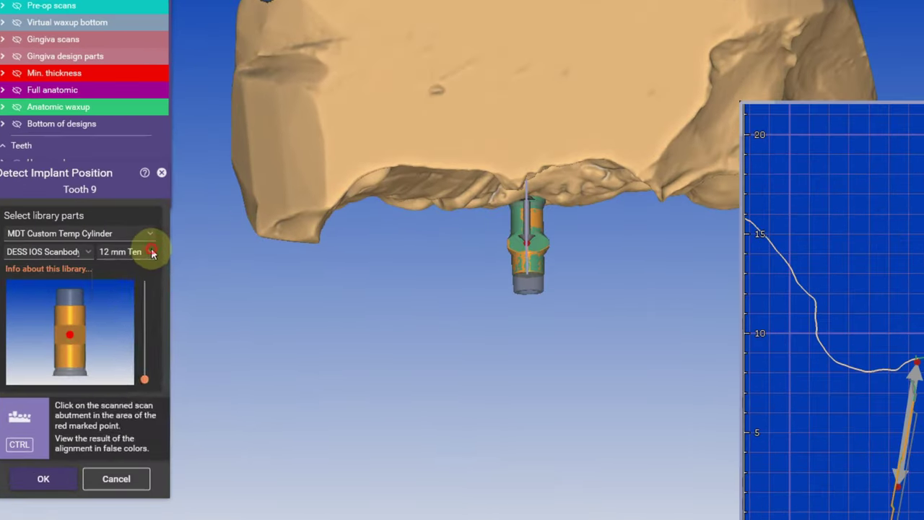
pyautogui.click(140, 251)
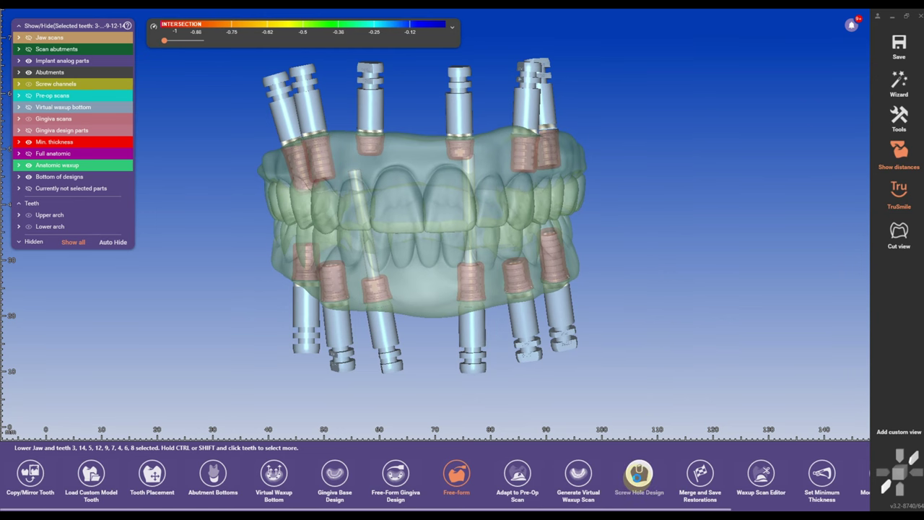
# Design screw holes for every implant tooth with Switch all set to On
pyautogui.click(638, 474)
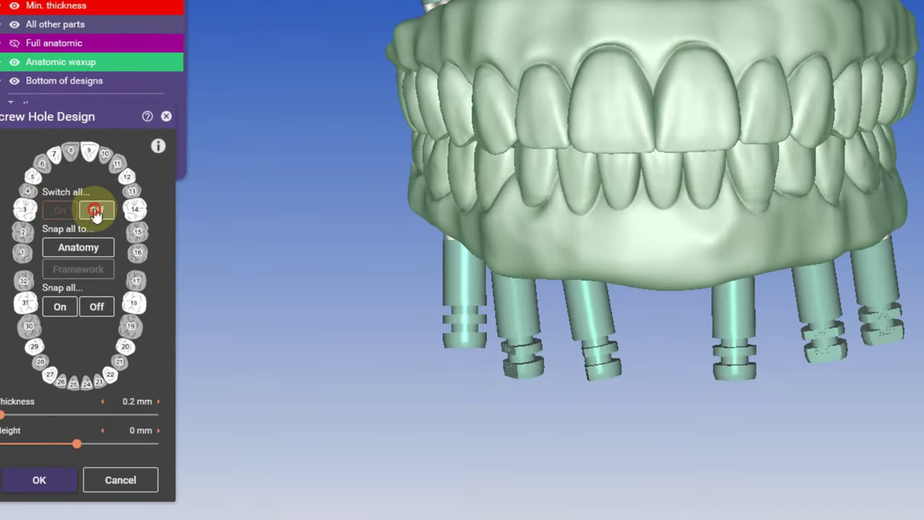
pyautogui.click(95, 210)
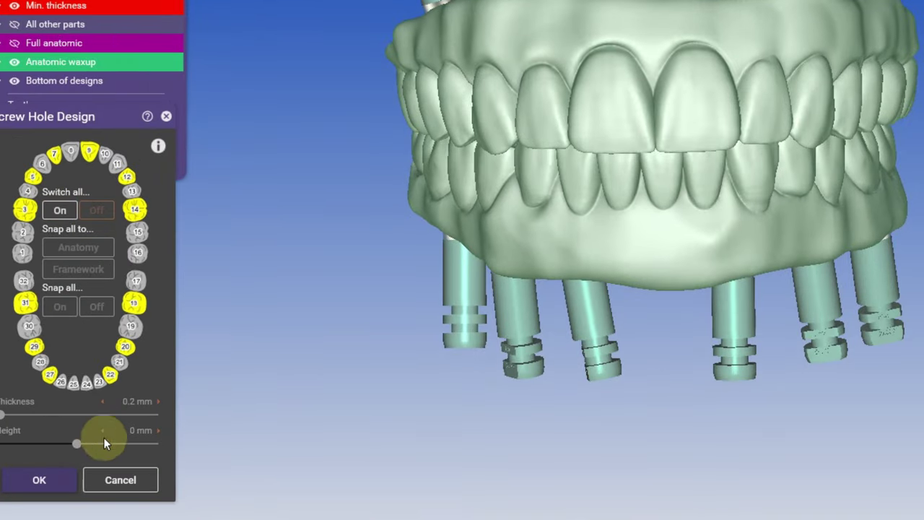
pyautogui.click(50, 476)
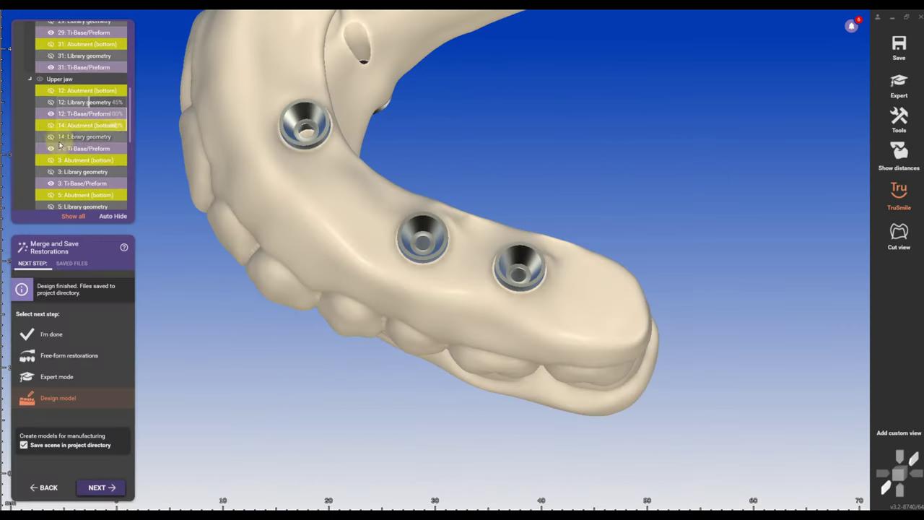
# Zoom in on the screw holes, display tooth 3's Ti-Base, and turn on the cross-section view
pyautogui.scroll(5, 531, 272)
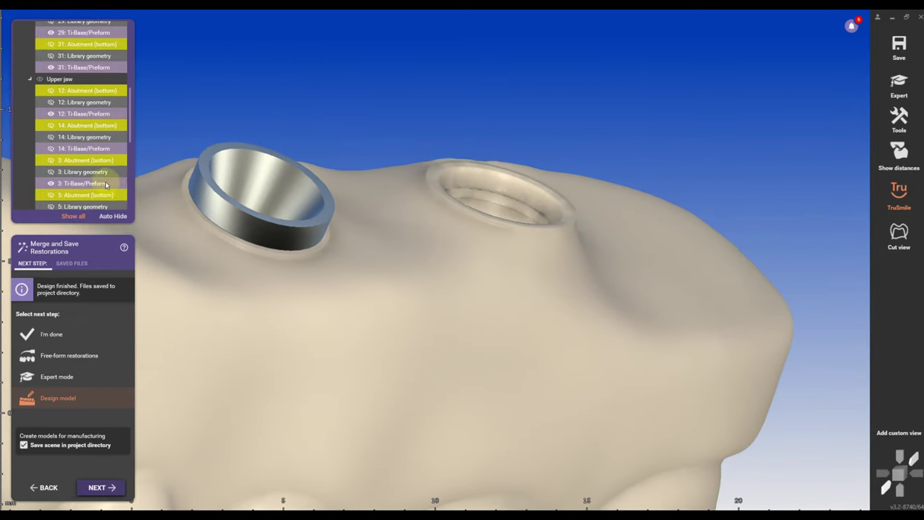
pyautogui.click(49, 149)
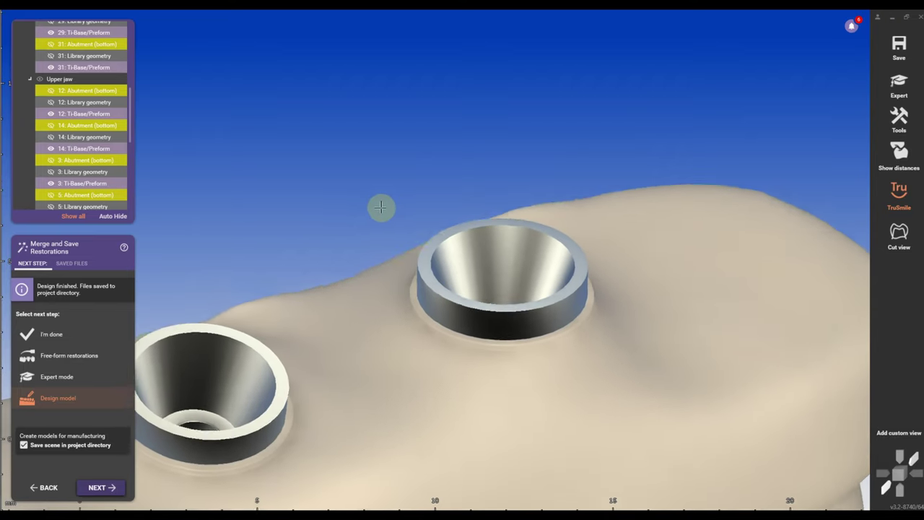
pyautogui.click(901, 251)
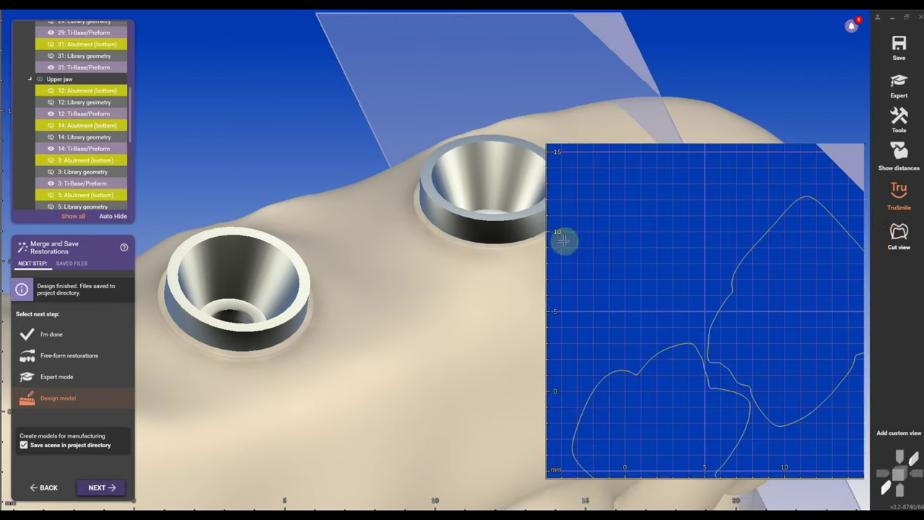
pyautogui.scroll(4, 702, 339)
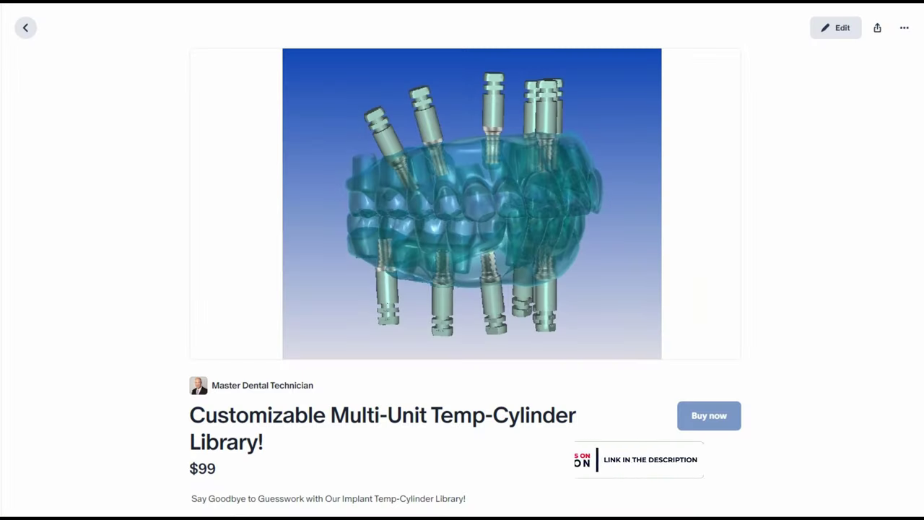
# Scroll down the $99 Temp-Cylinder Library page to read its description
pyautogui.scroll(-5, 462, 260)
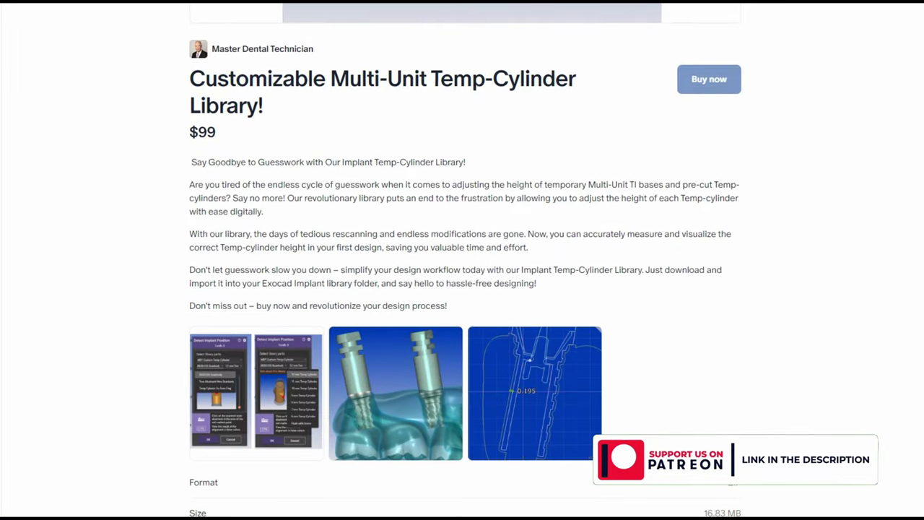